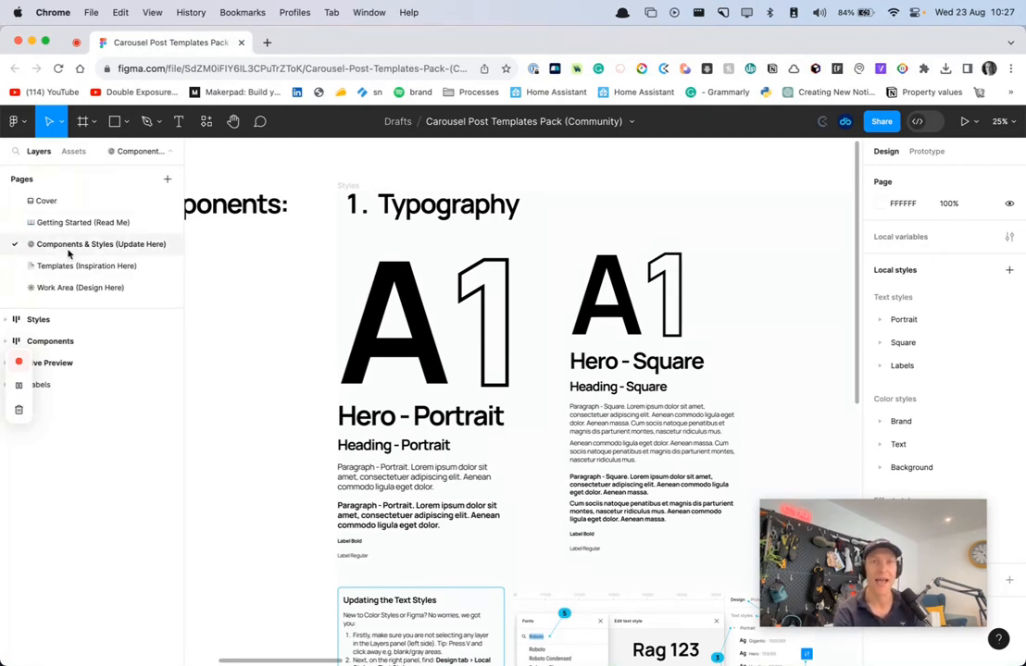
scroll(311, 423, left, 3)
scroll(311, 423, right, 2)
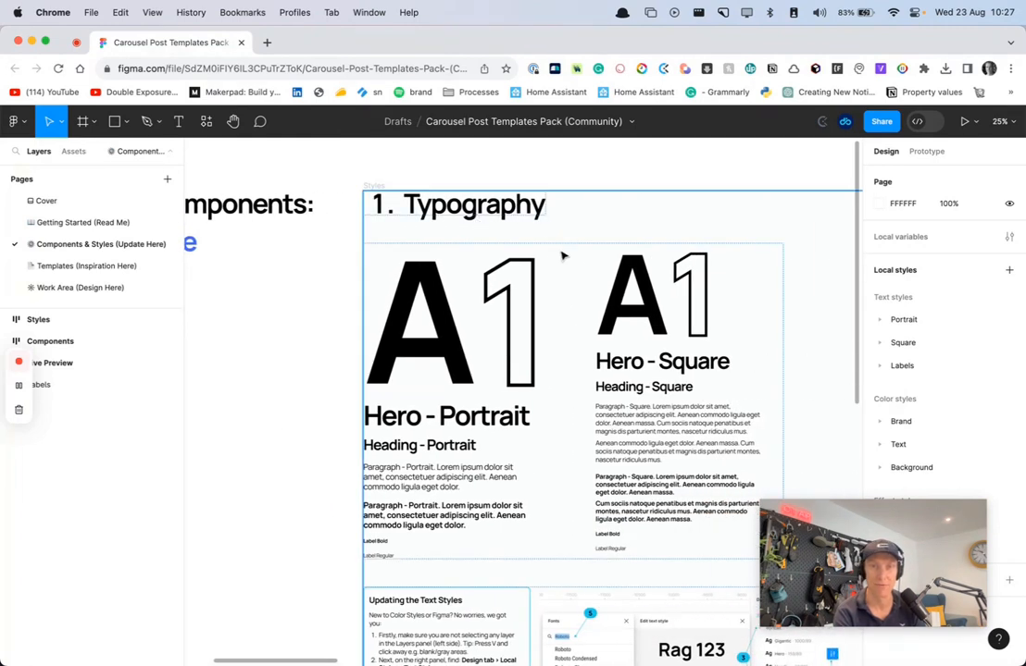
scroll(602, 444, down, 3)
scroll(598, 454, up, 2)
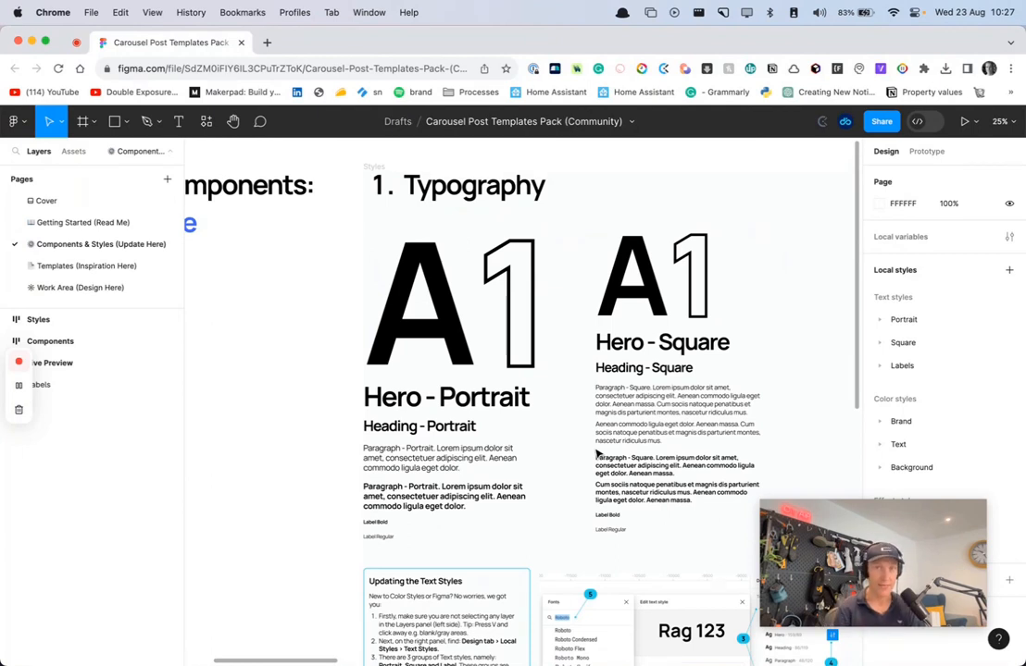
click(111, 320)
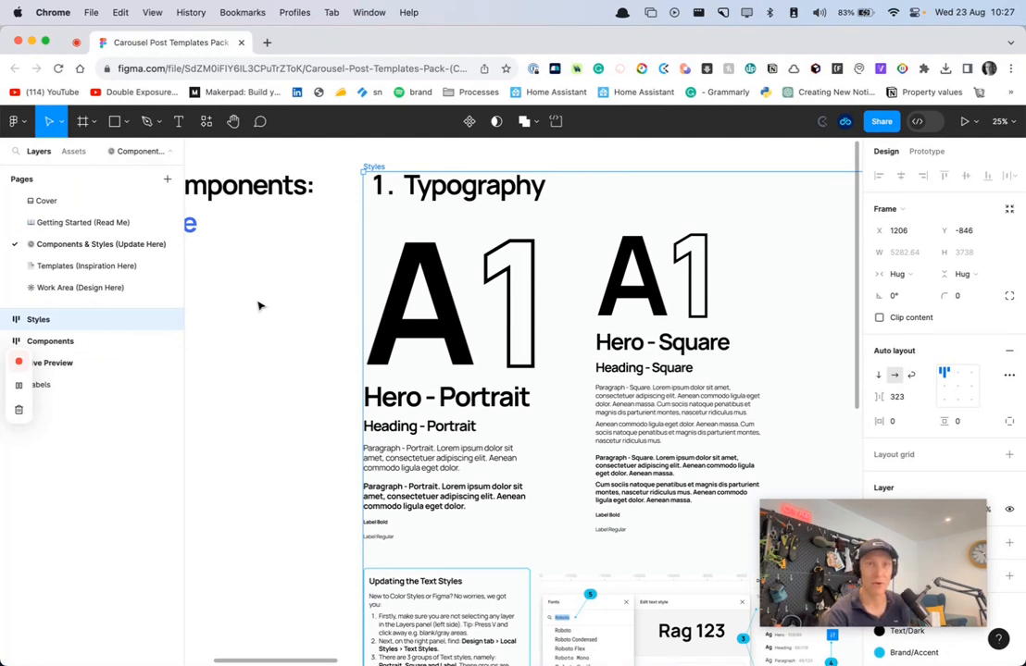
click(280, 325)
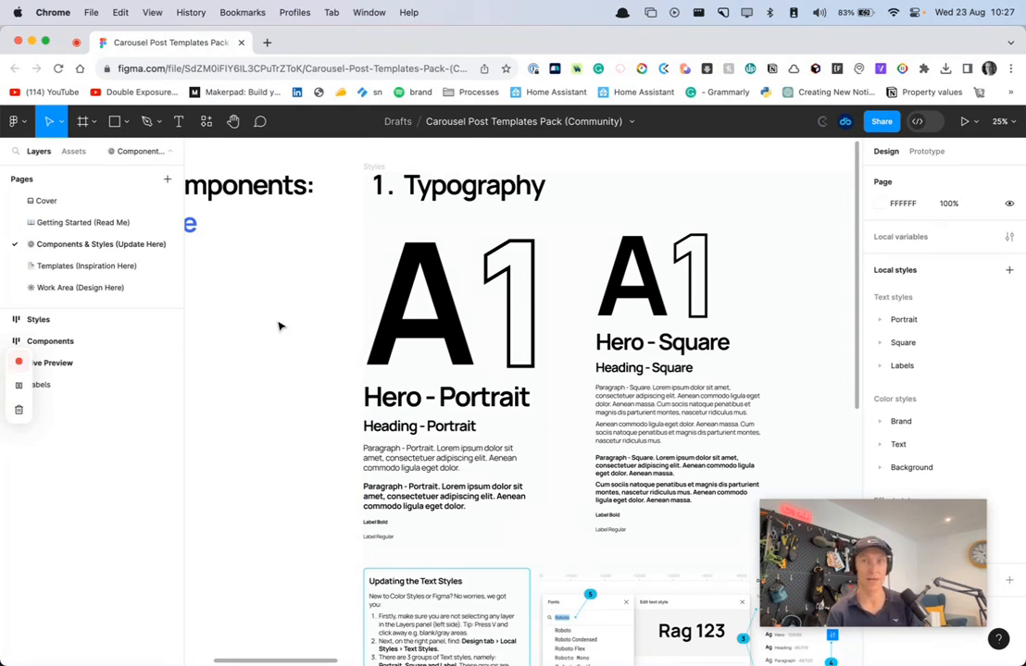
drag(928, 590, 176, 615)
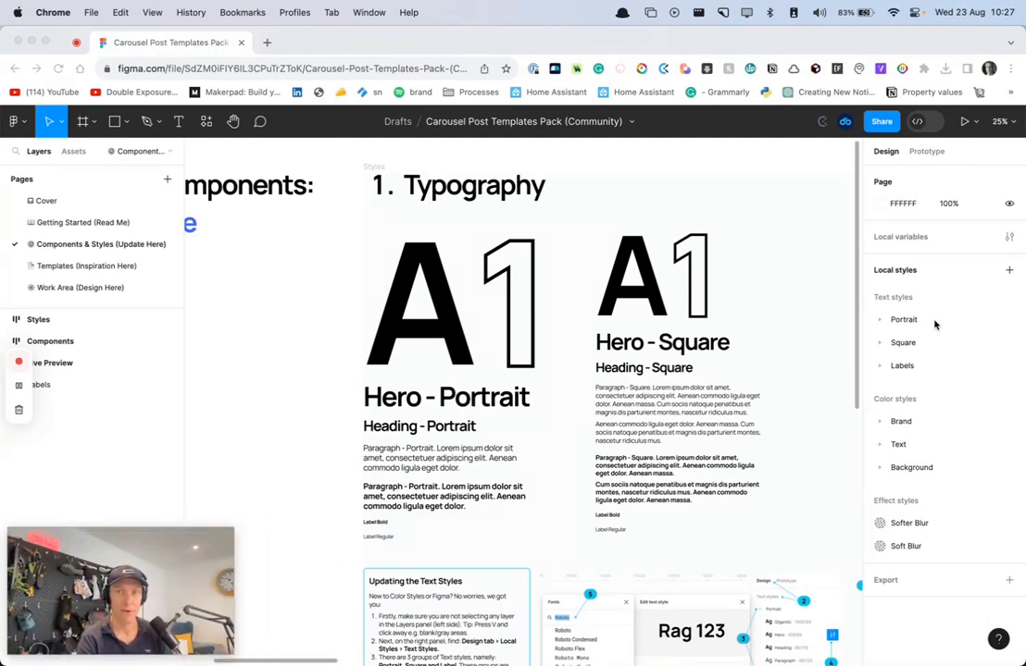
Change the font of the Gigantic text style in the Portrait group to Inter
click(881, 322)
click(880, 319)
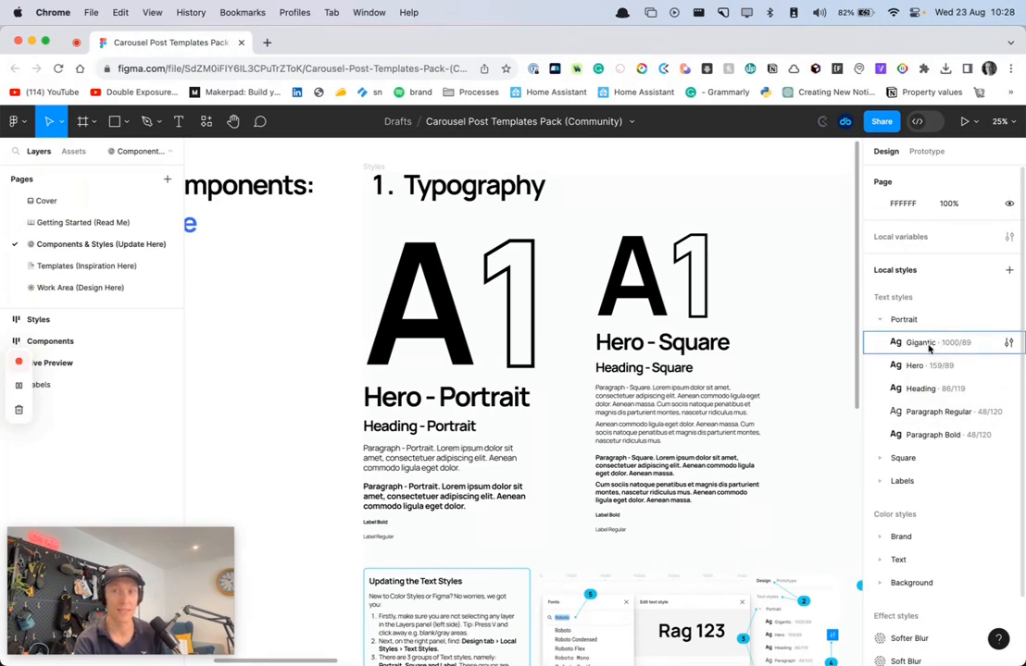
click(1009, 343)
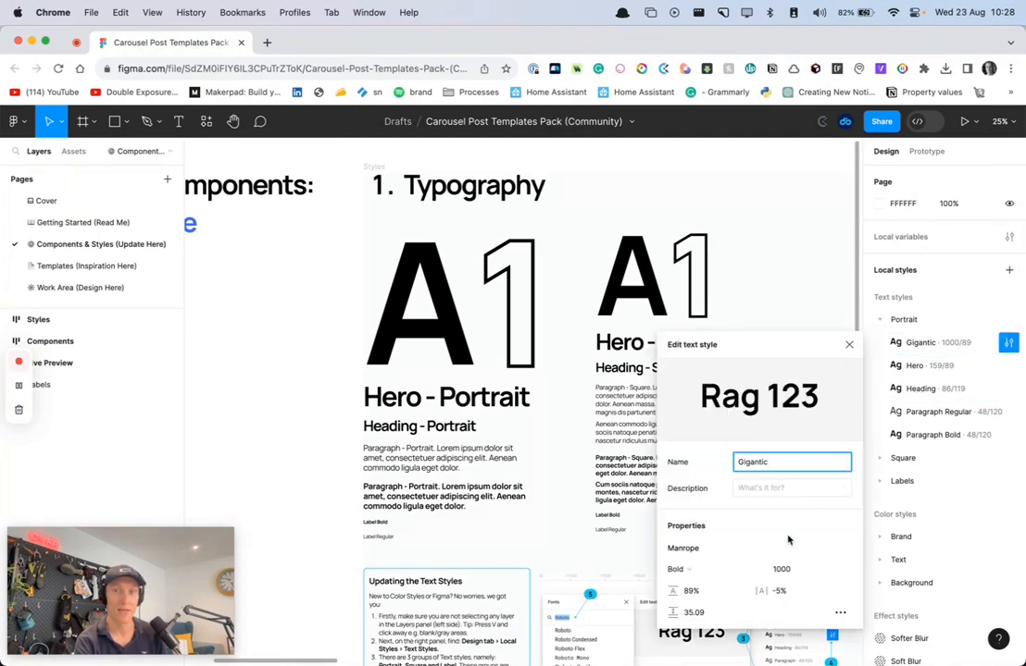
click(698, 550)
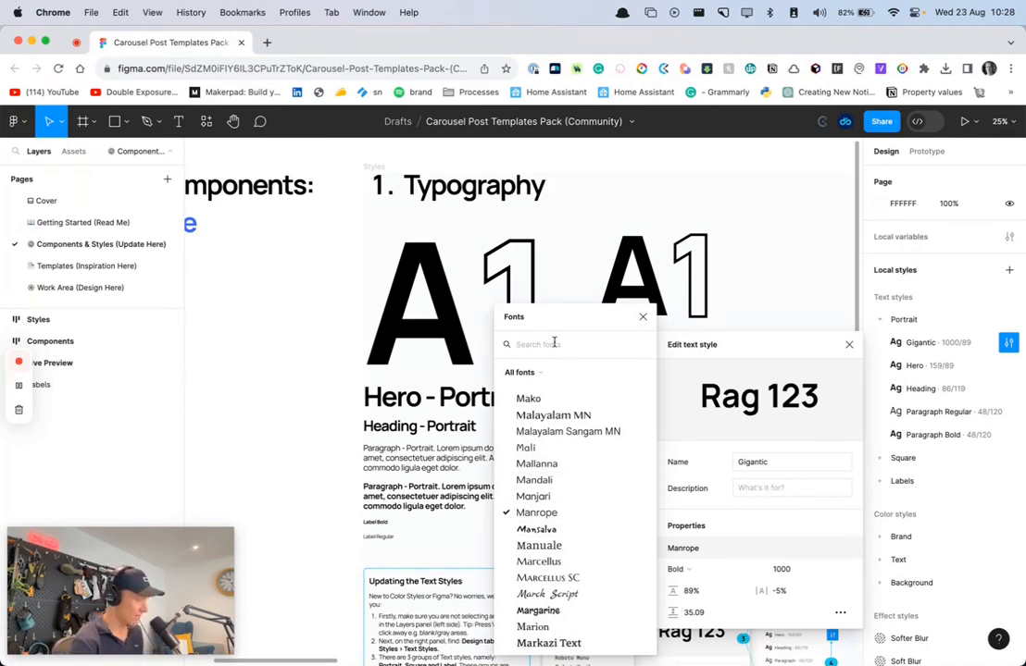
text(Inter)
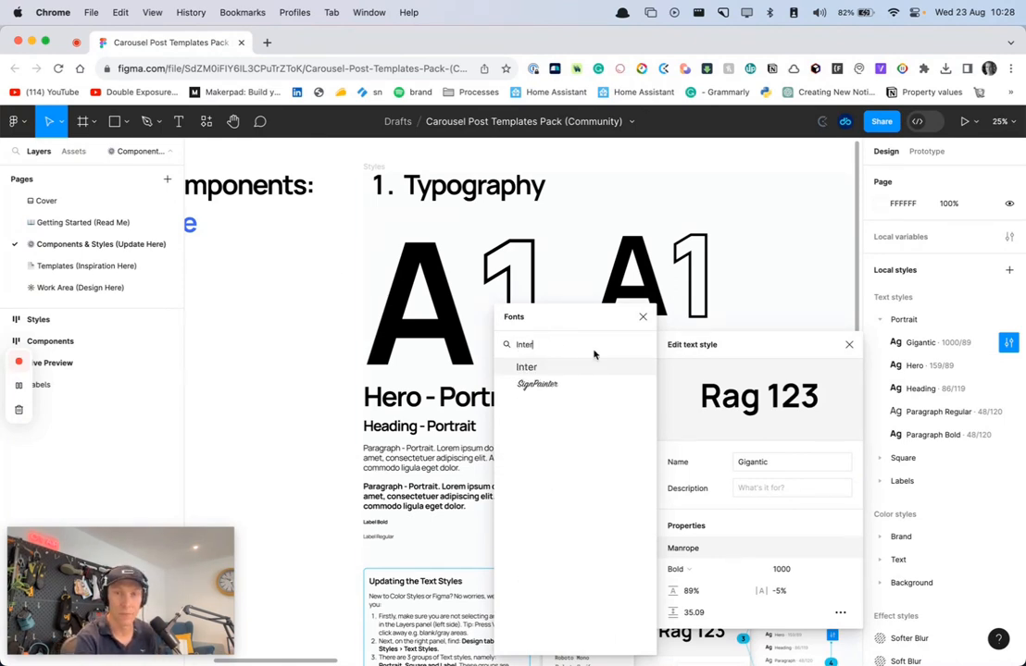
click(530, 367)
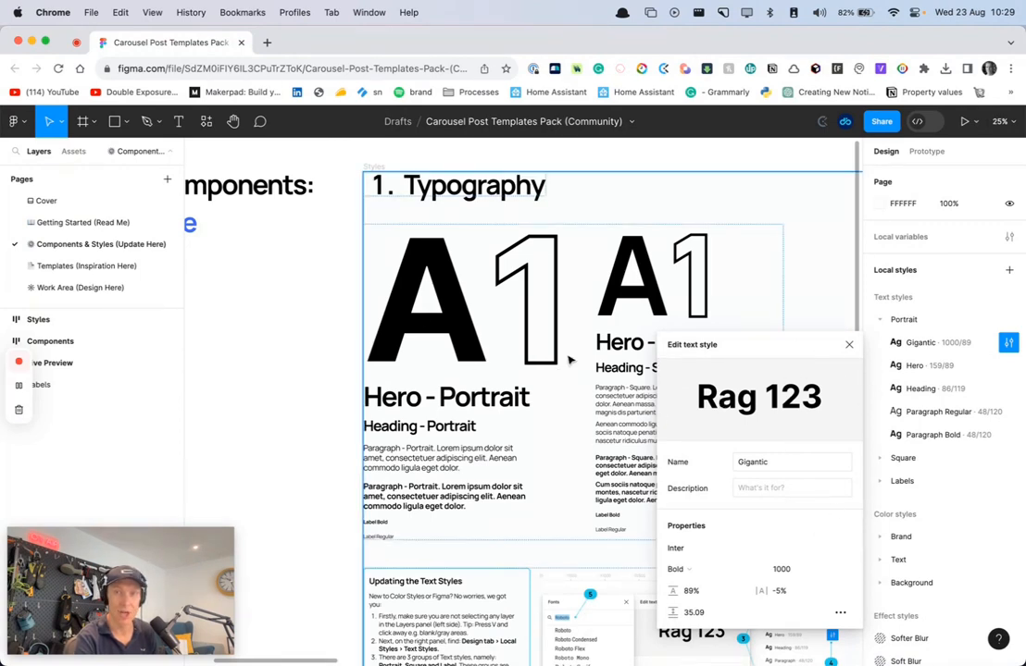
click(849, 347)
Change the font of the Hero text style in the Portrait group to Inter
click(1006, 366)
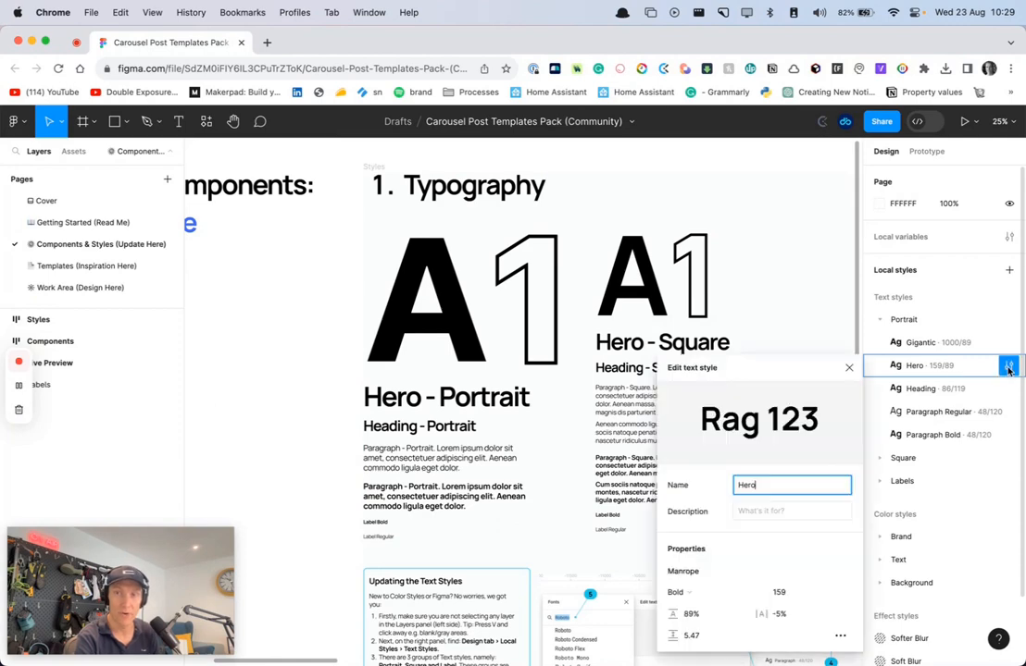
click(685, 571)
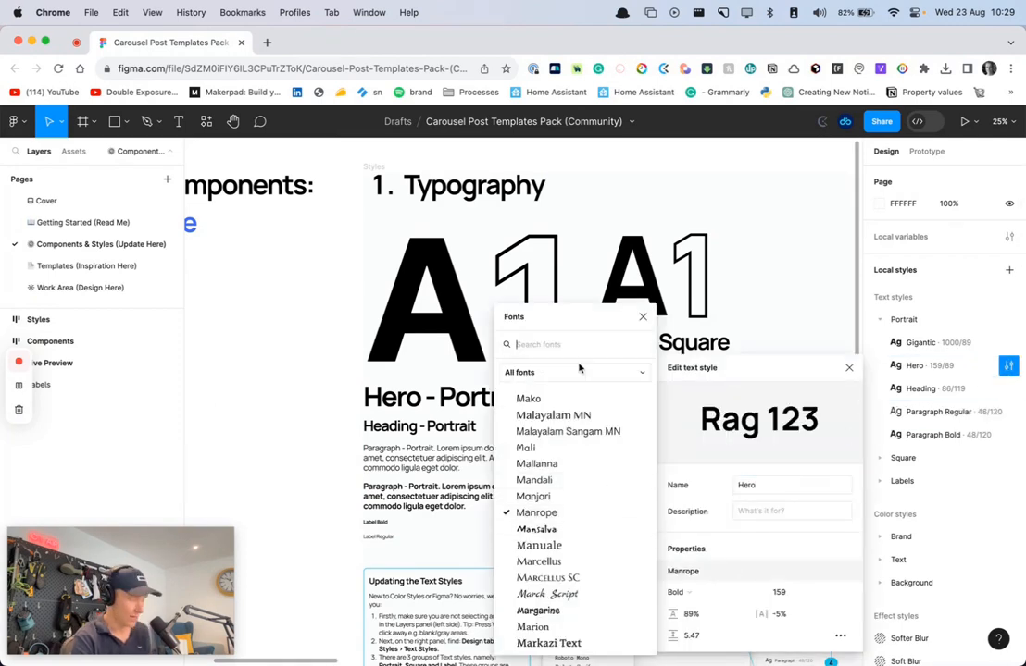
text(Inter)
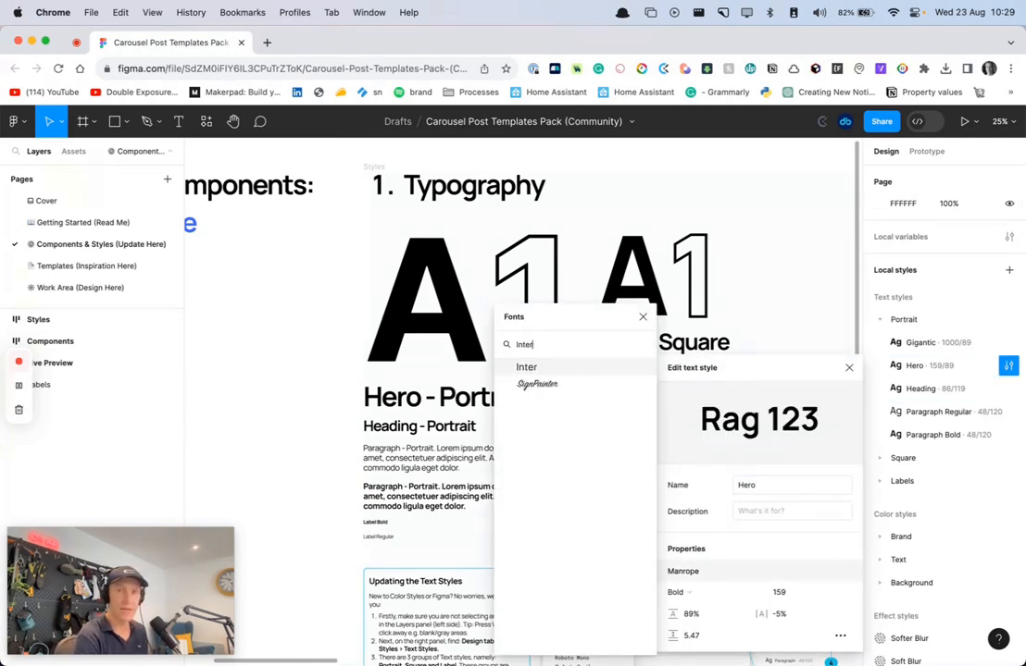
click(531, 366)
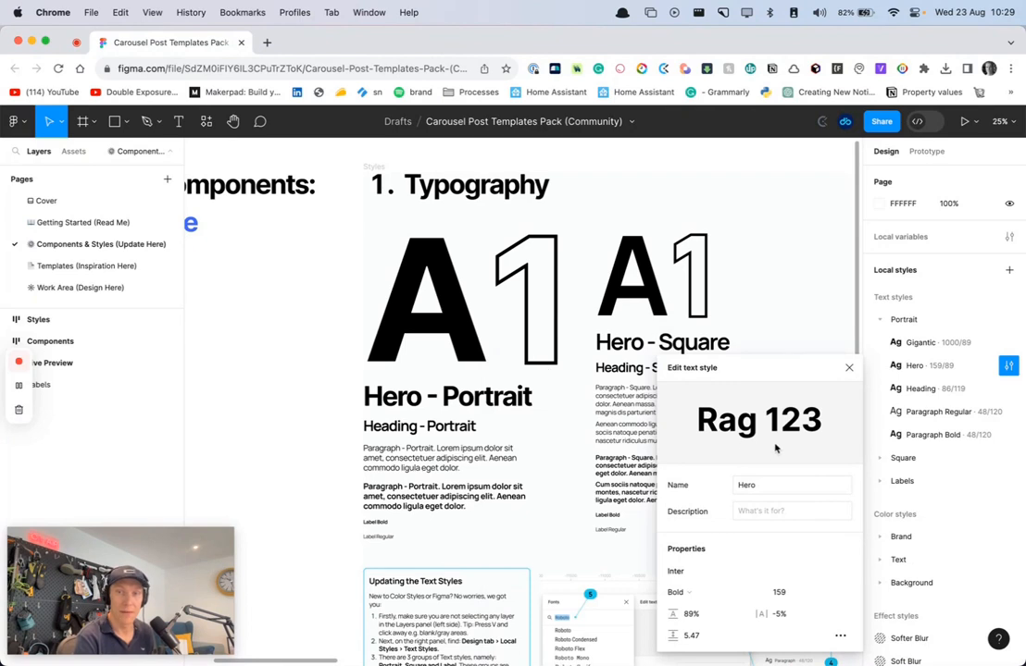
click(849, 370)
Change the font of the Heading text style in the Portrait group to Inter
click(1009, 389)
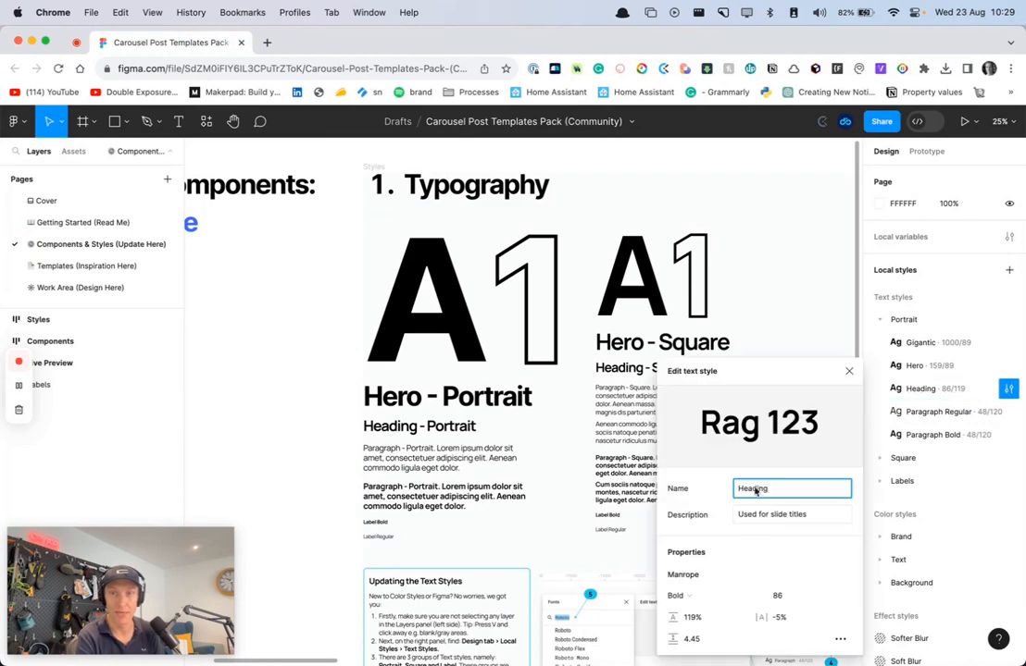
click(685, 574)
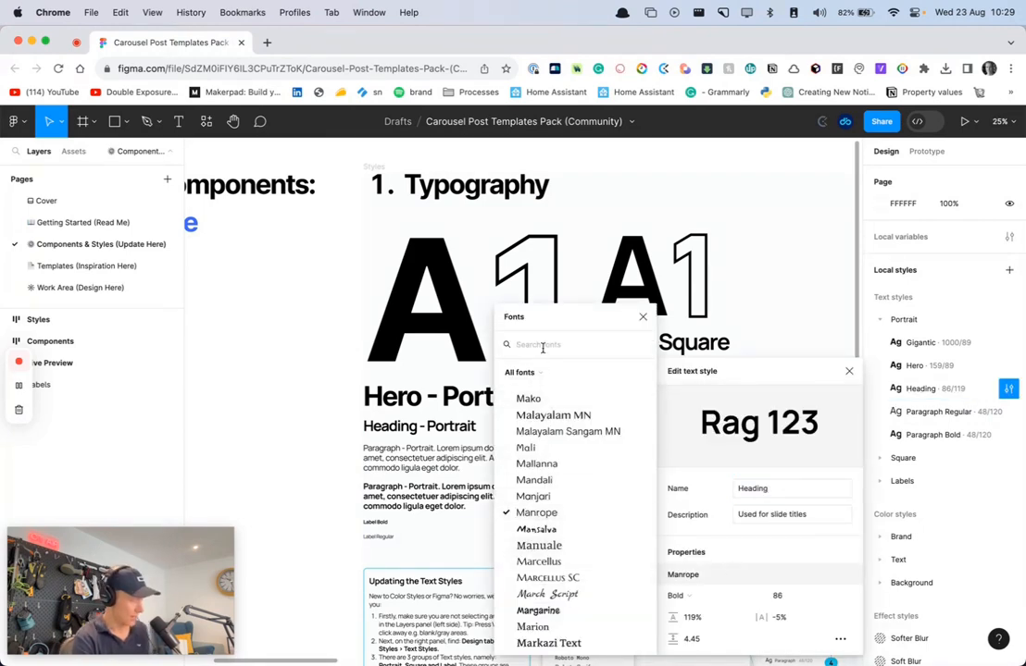
text(Inter)
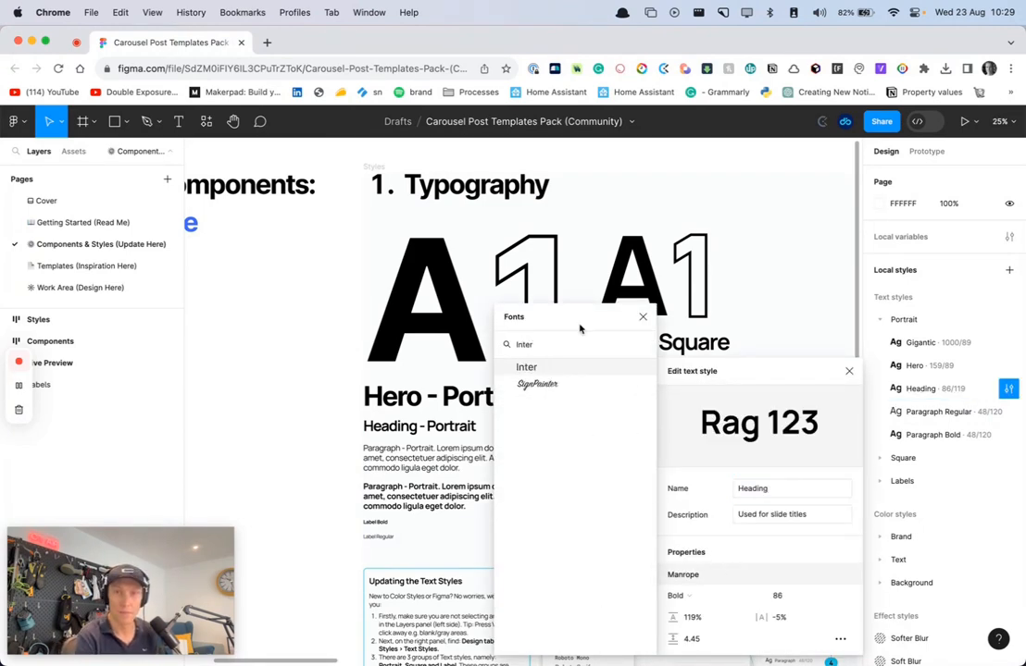
click(543, 369)
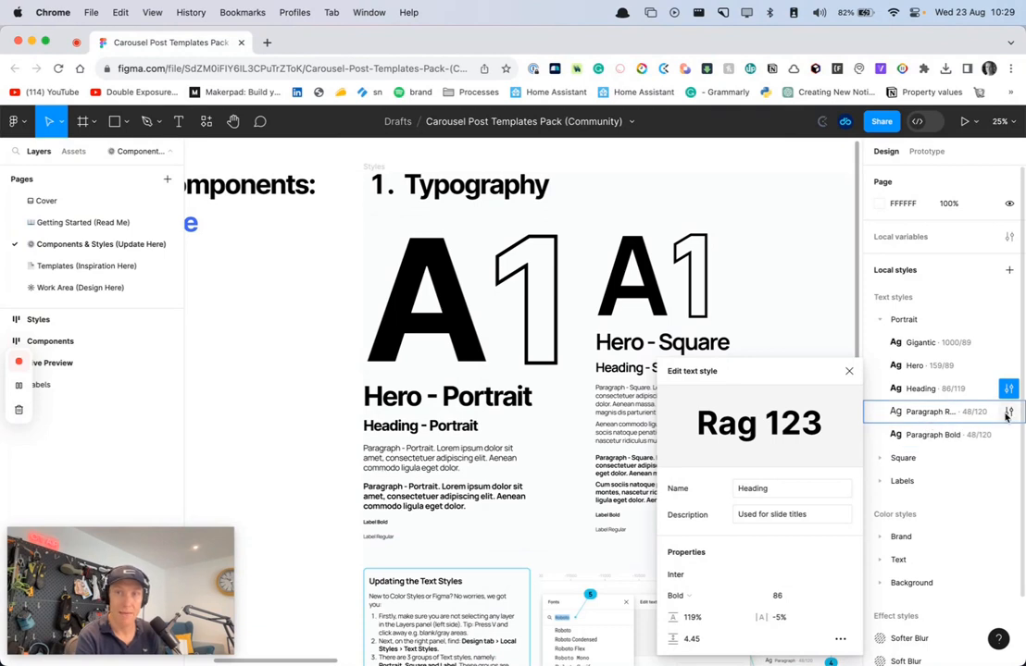
Try Oswald as the font of the Paragraph Regular text style in the Portrait group
click(1008, 412)
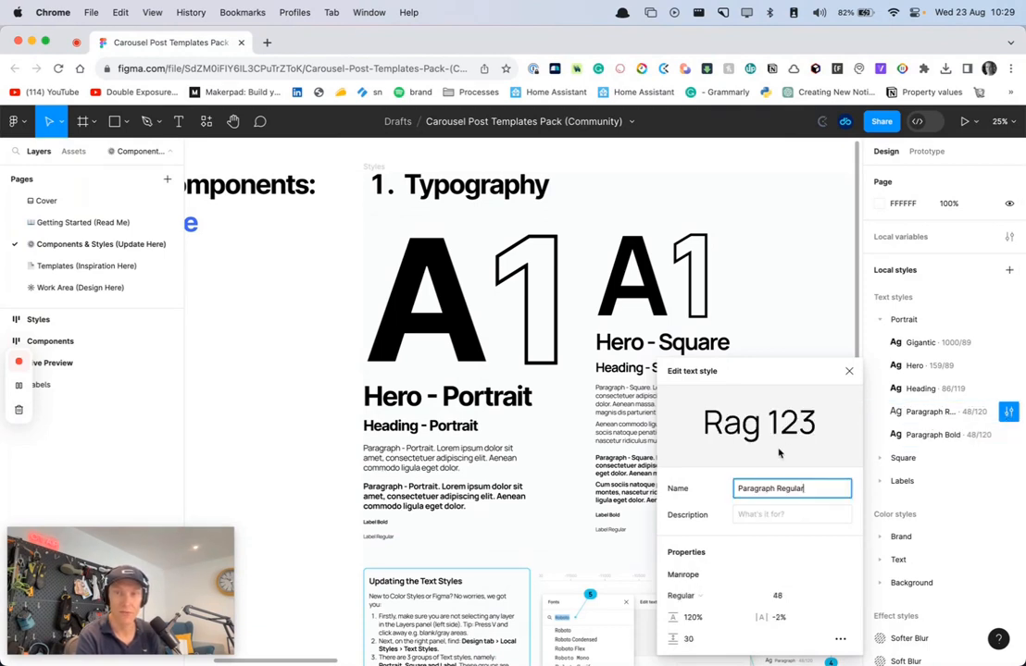
click(694, 573)
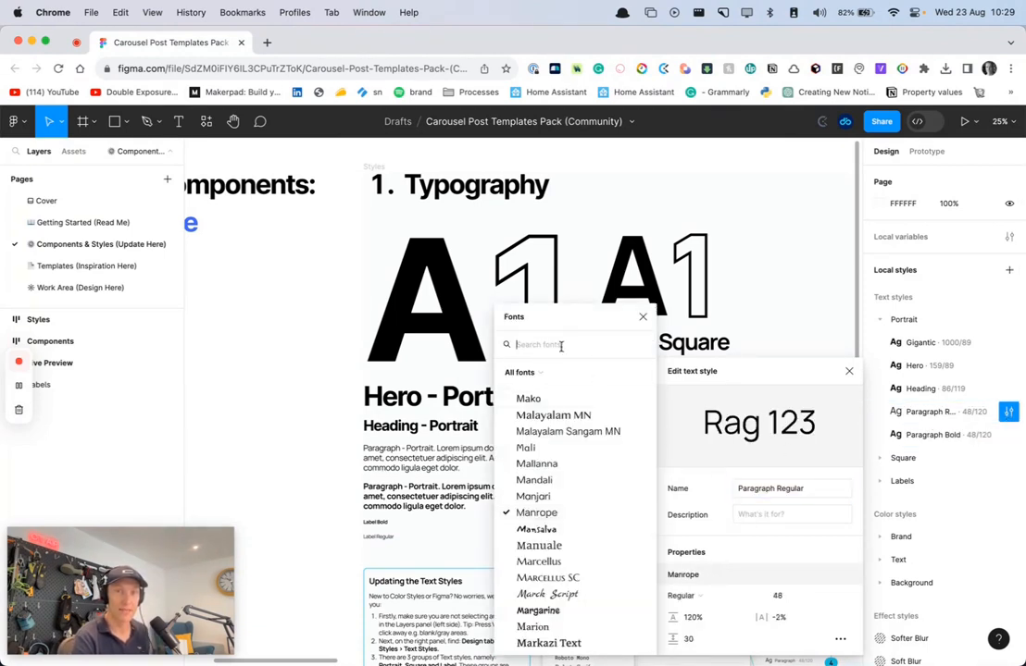
text(Oswa)
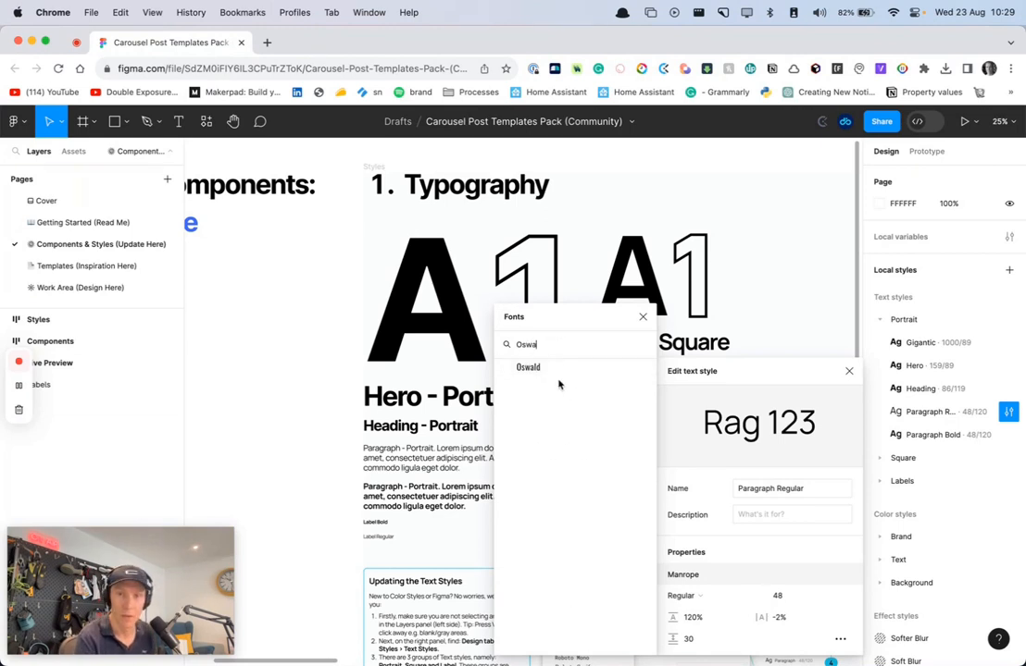
click(527, 366)
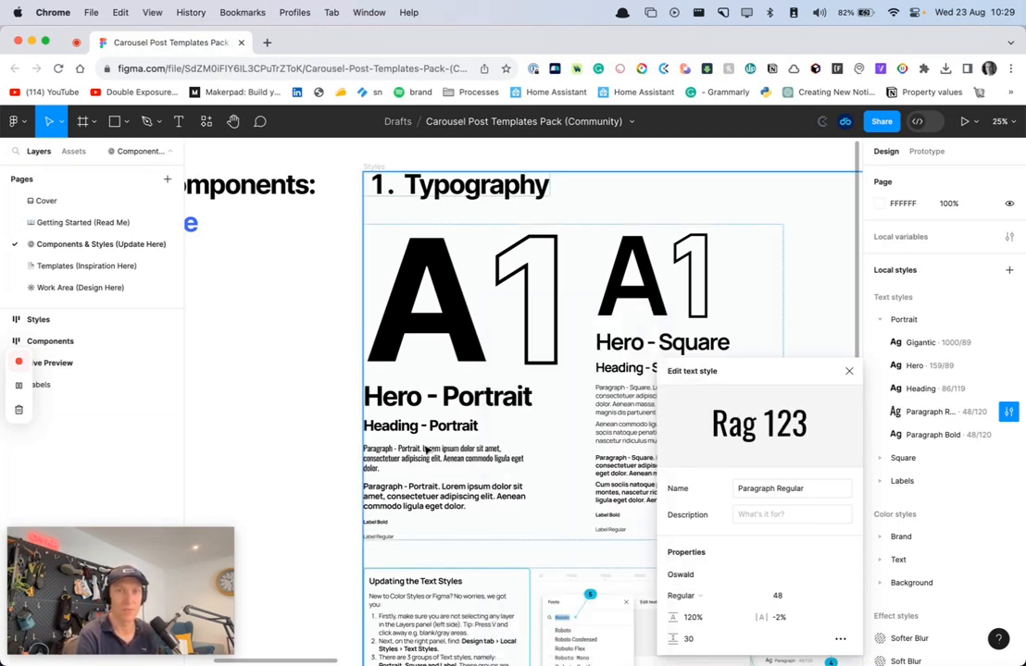
Set the font of the Portrait group's Paragraph Regular text style to Inter
click(717, 575)
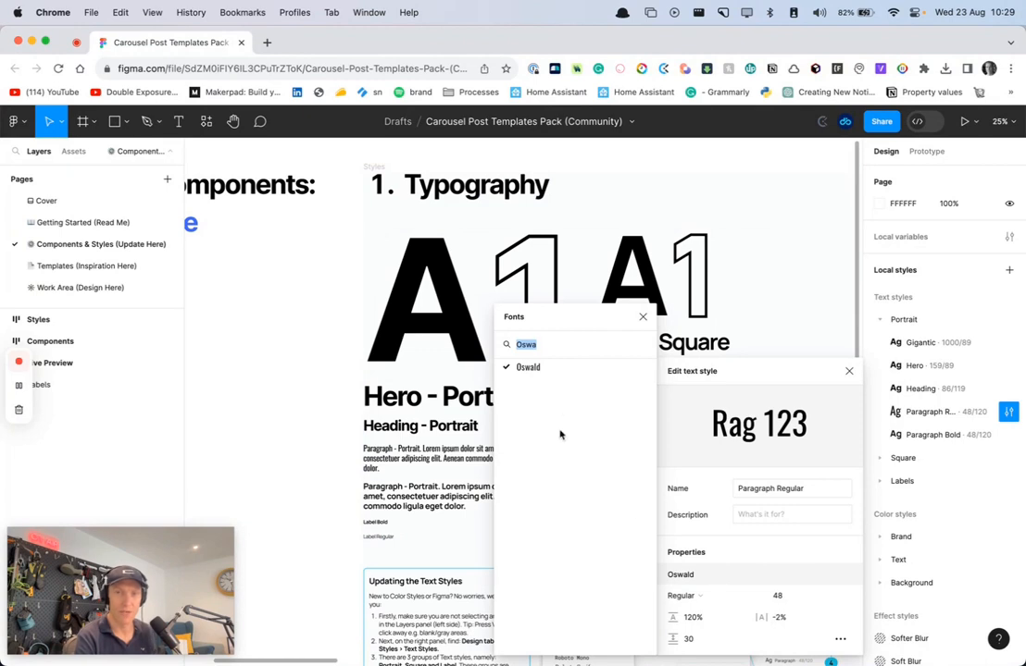
text(Inter)
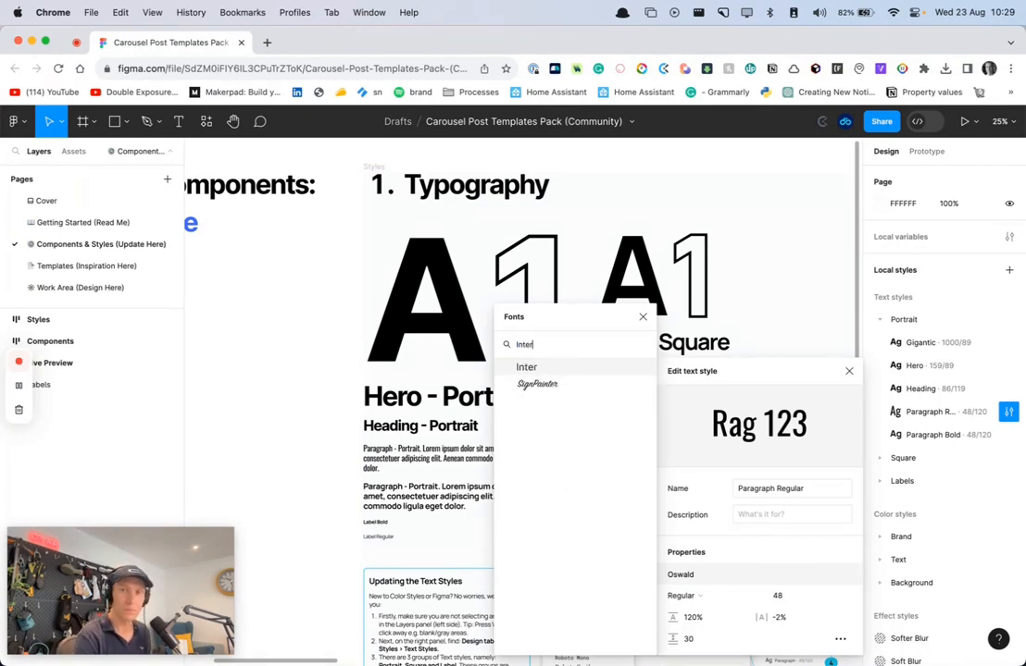
click(524, 369)
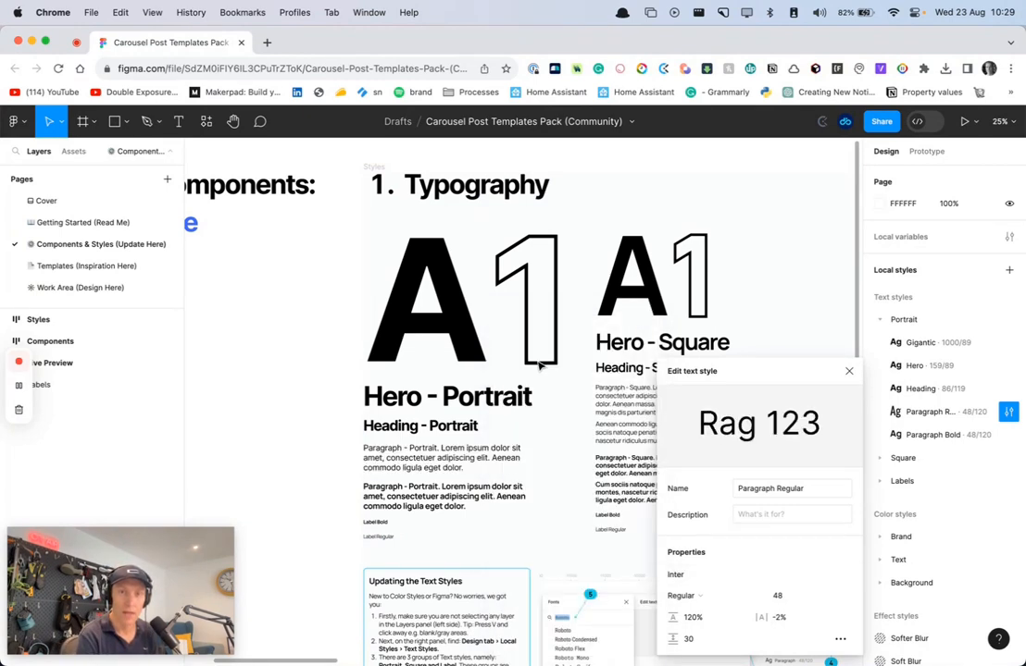
Try a smaller font size for the Portrait Paragraph Regular style, then return it to 48 and close the style editor
click(795, 600)
text(40)
key(Return)
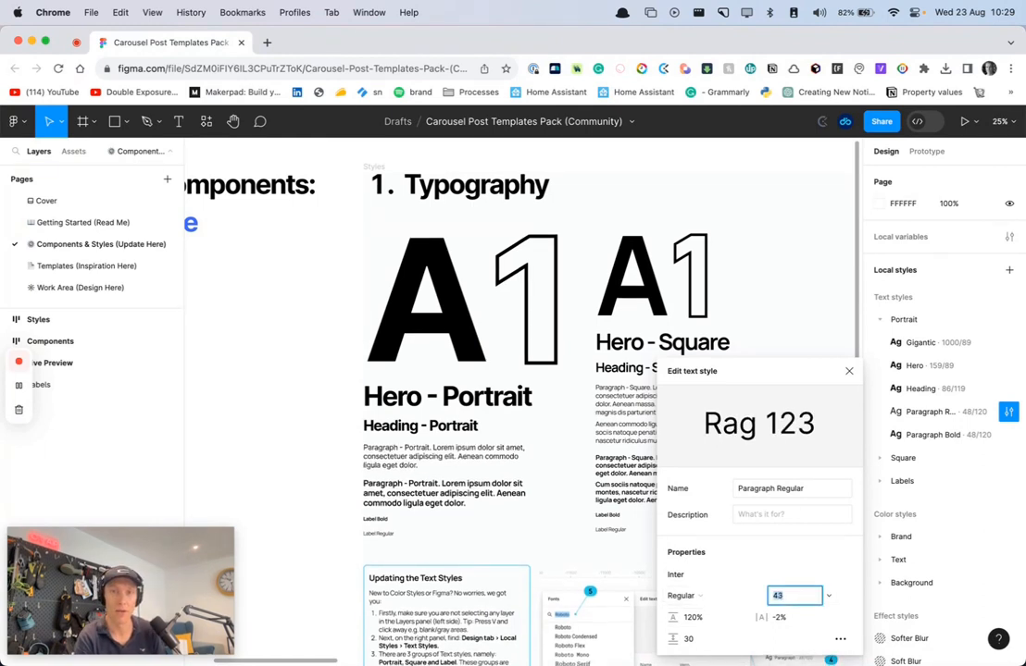
key(Up)
key(Up)
key(Up)
key(Up)
key(Up)
key(Up)
key(Up)
key(Up)
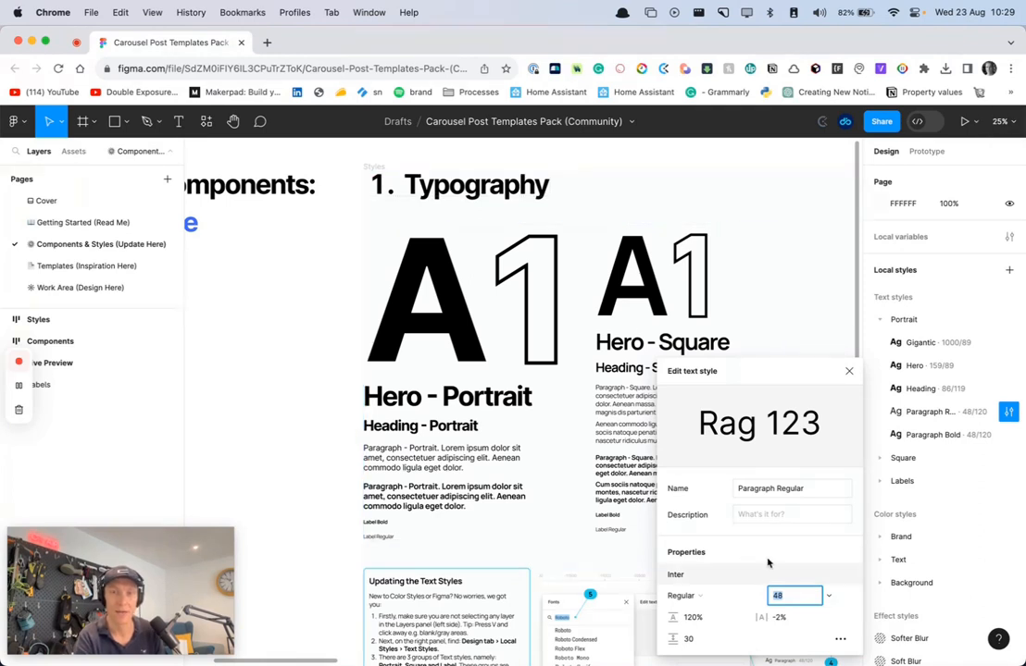
click(874, 368)
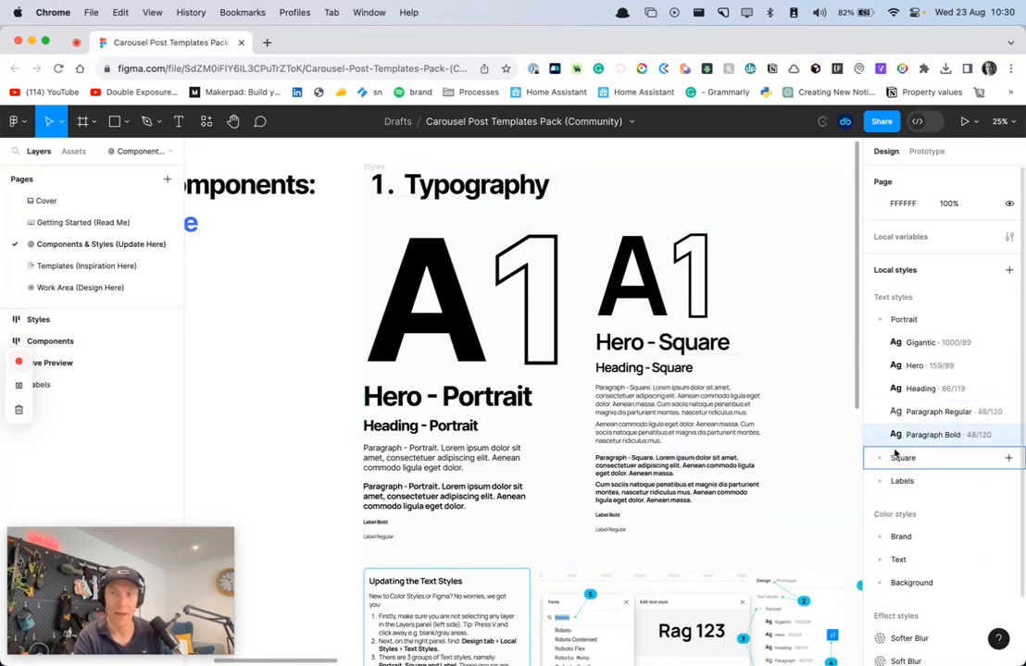
Change the font of the Paragraph Bold text style in the Portrait group to Inter
click(1006, 434)
click(690, 574)
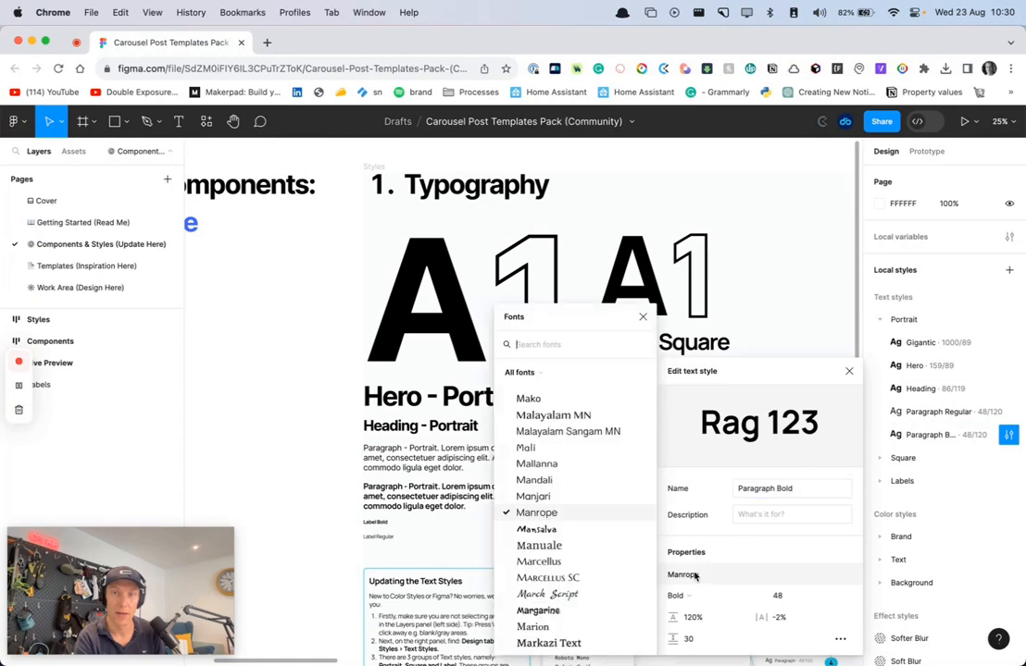
text(Inter)
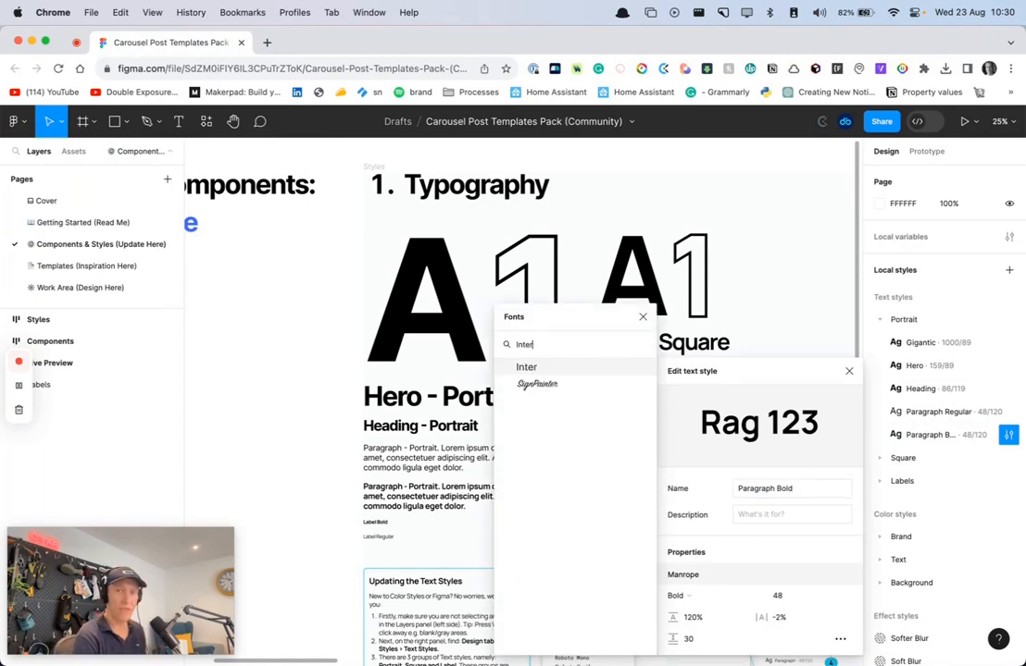
click(547, 368)
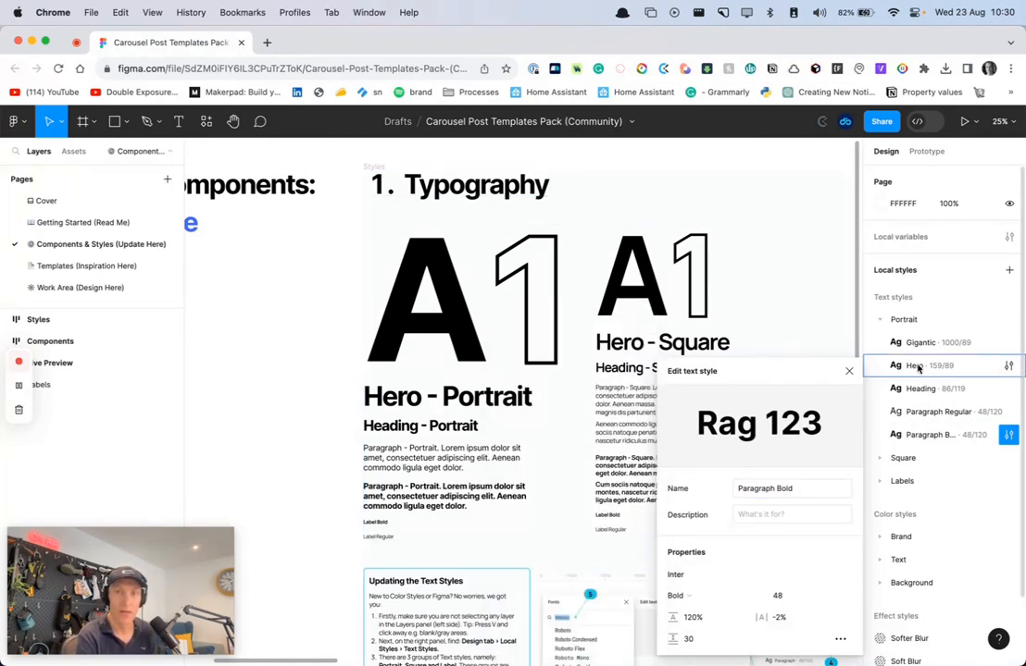
click(849, 370)
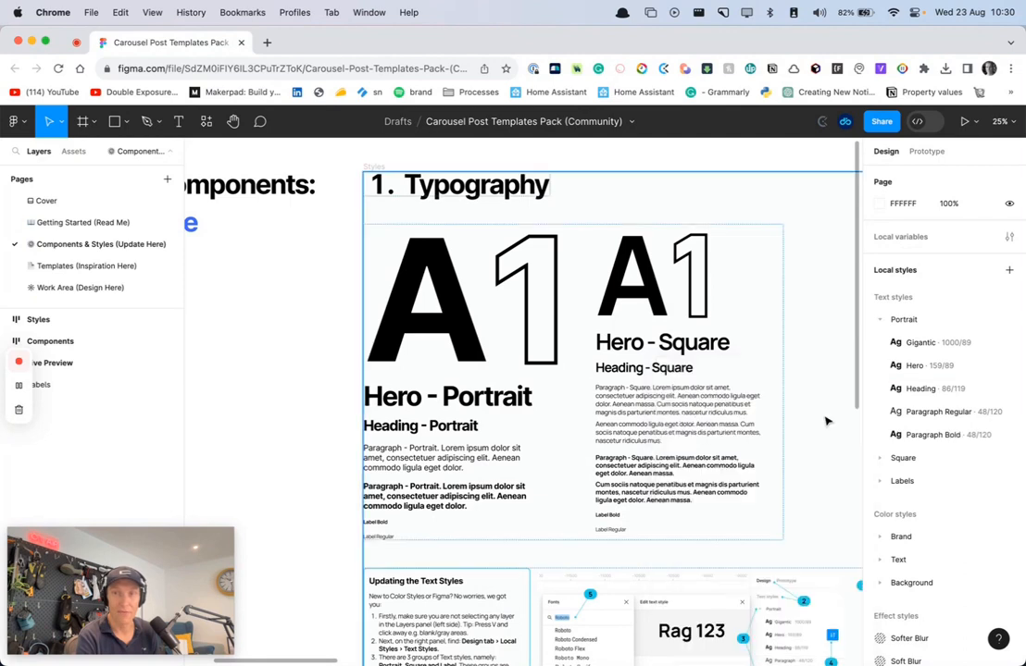
Change the font of the Gigantic text style in the Square group to Inter
click(877, 319)
click(875, 342)
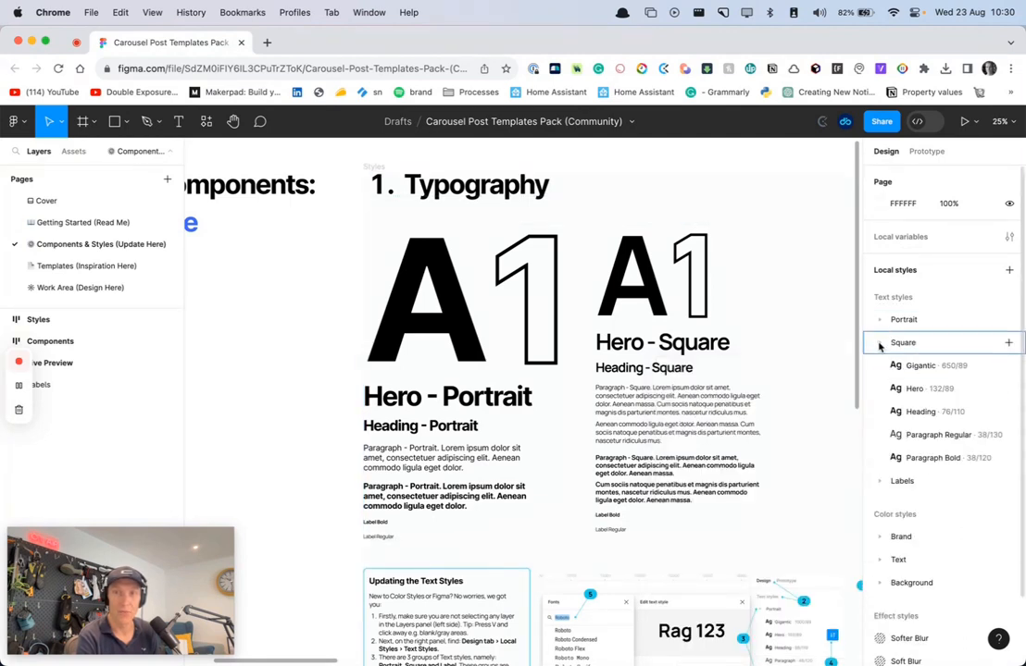
click(1008, 366)
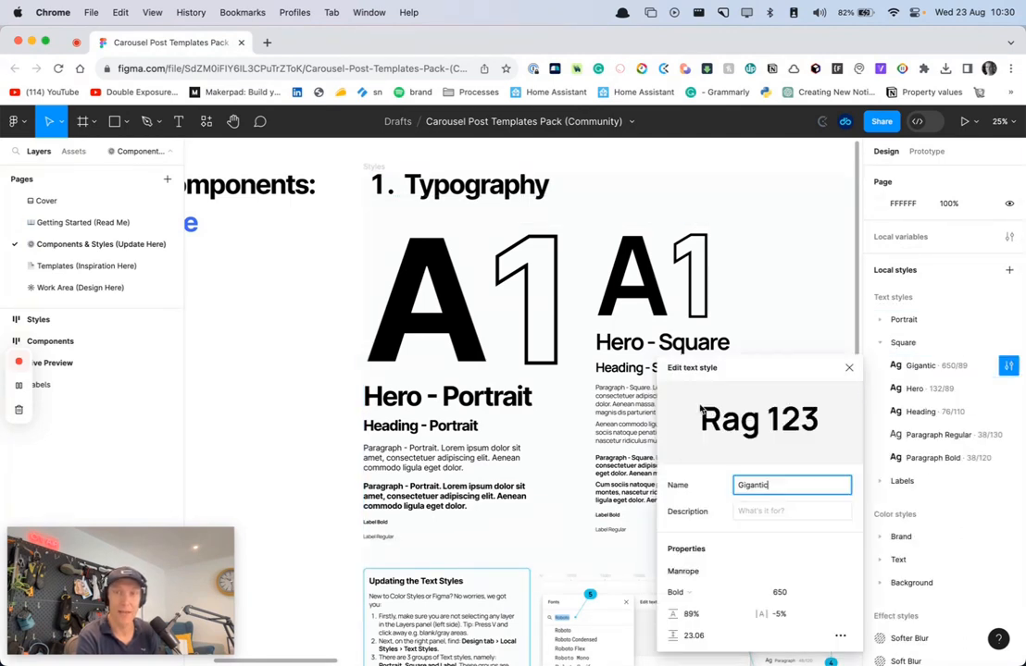
click(713, 569)
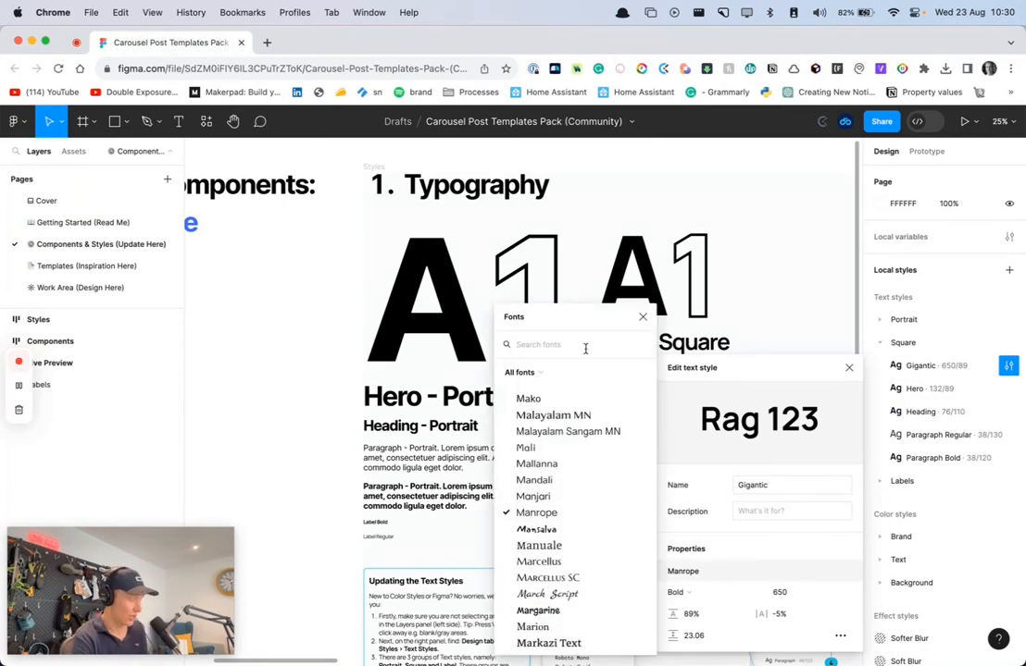
text(inter)
click(543, 369)
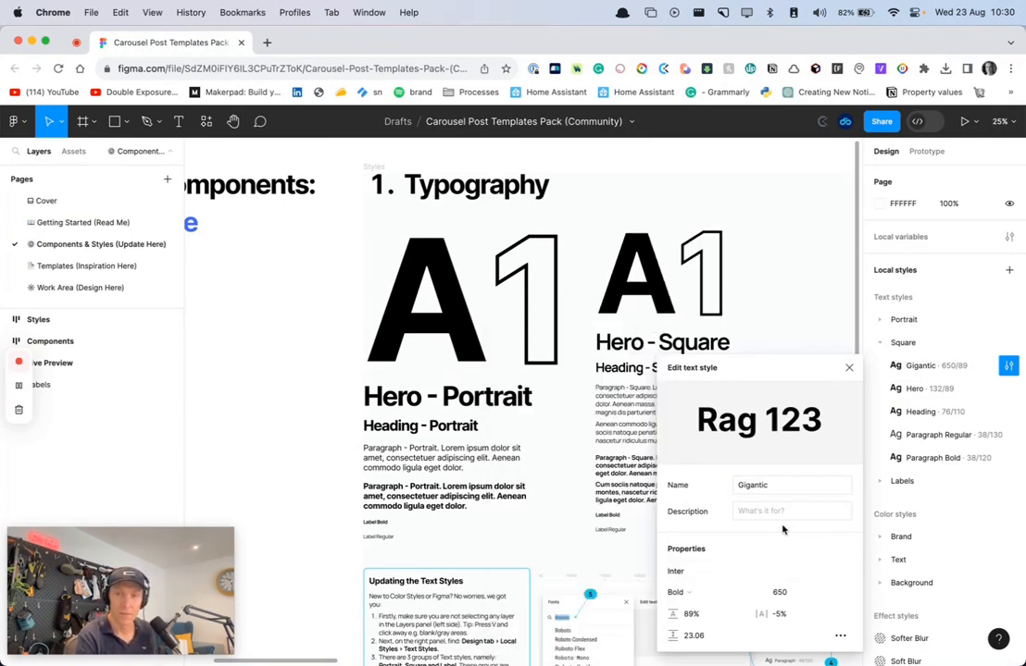
click(849, 367)
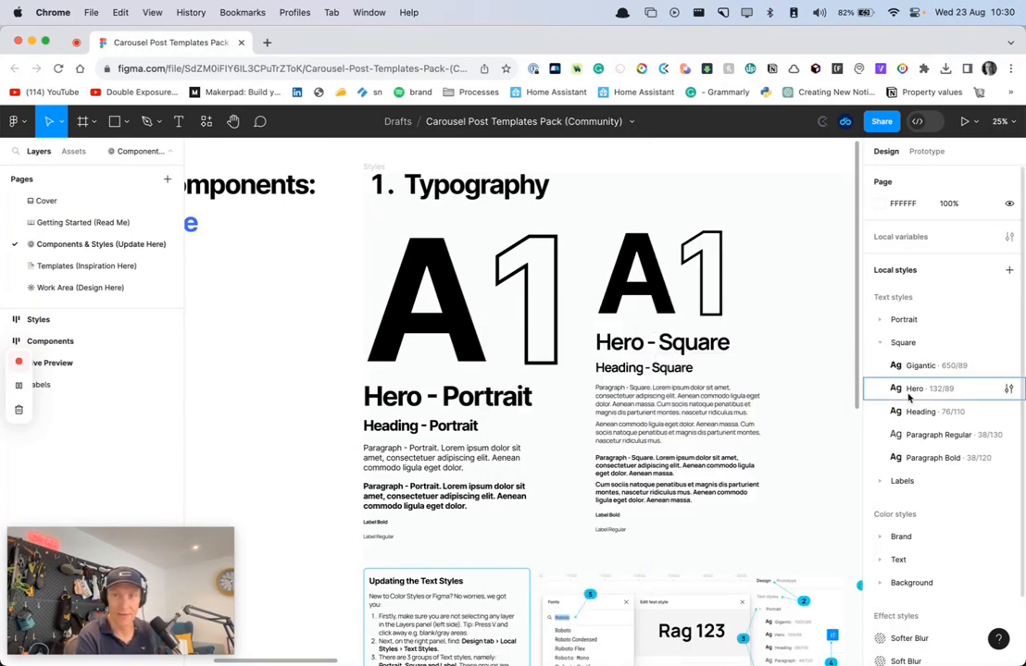
Rename the Hero text style in the Square group to Inter
click(1008, 389)
double_click(782, 487)
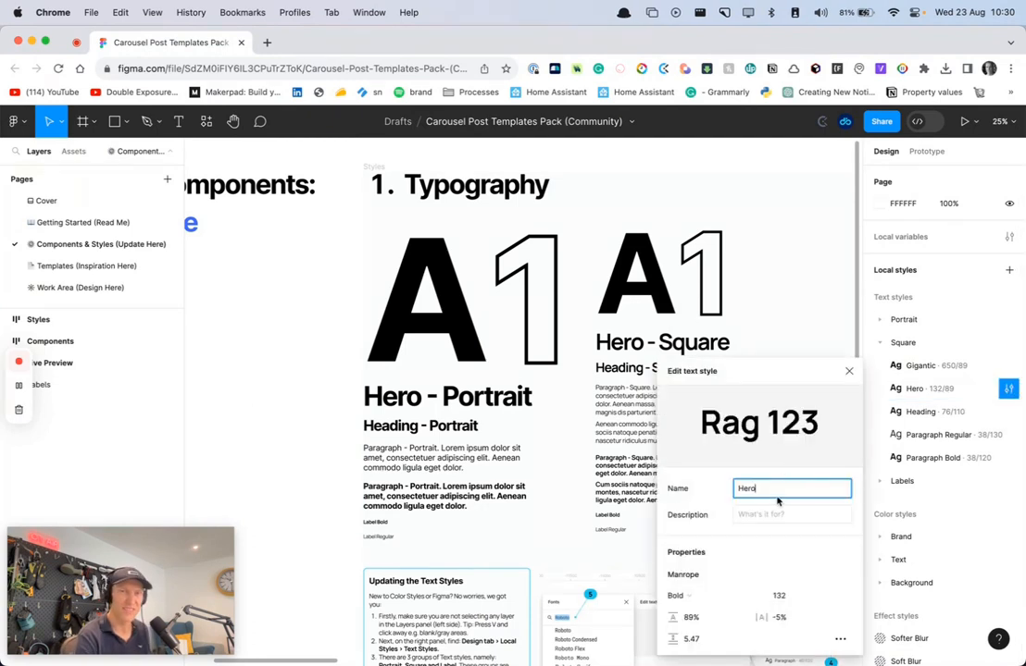
text(Int)
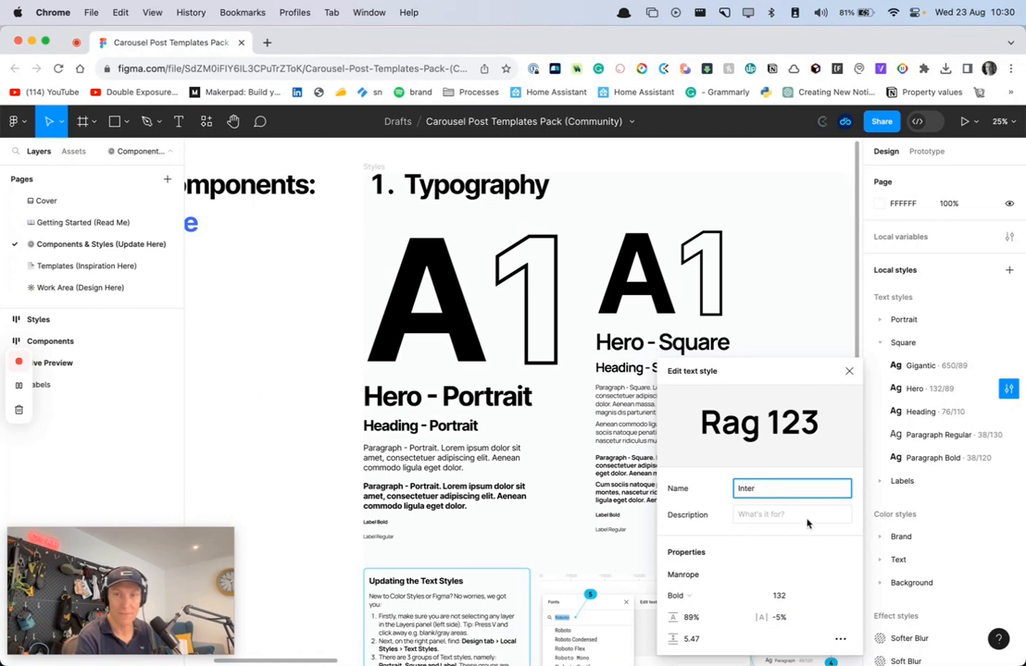
key(Return)
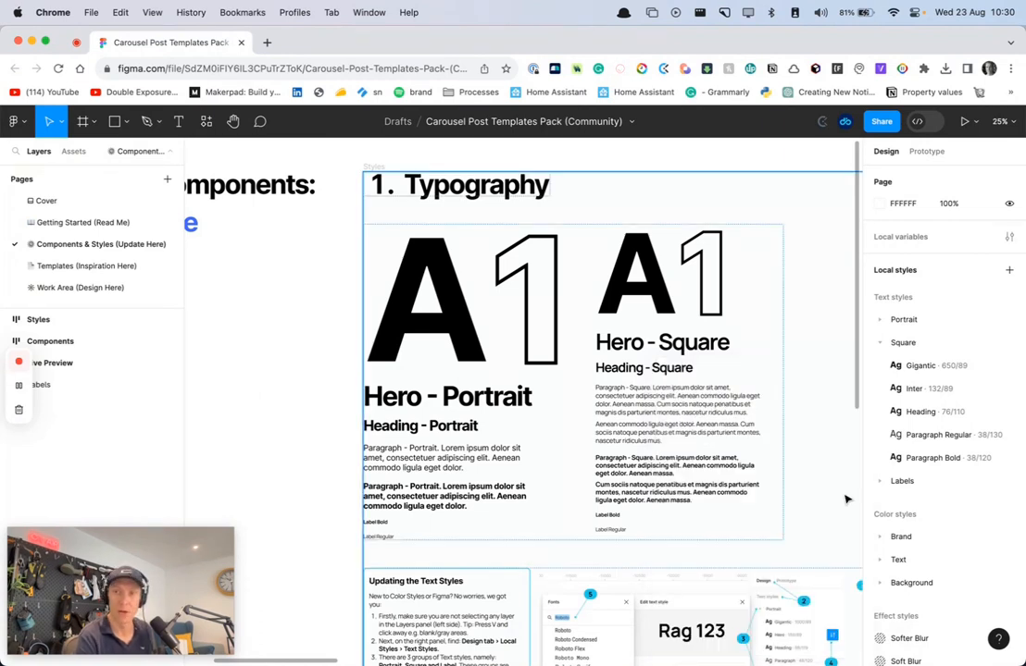
Set the font of the Square group's Heading text style to Inter and close the style editor
click(1008, 411)
click(723, 574)
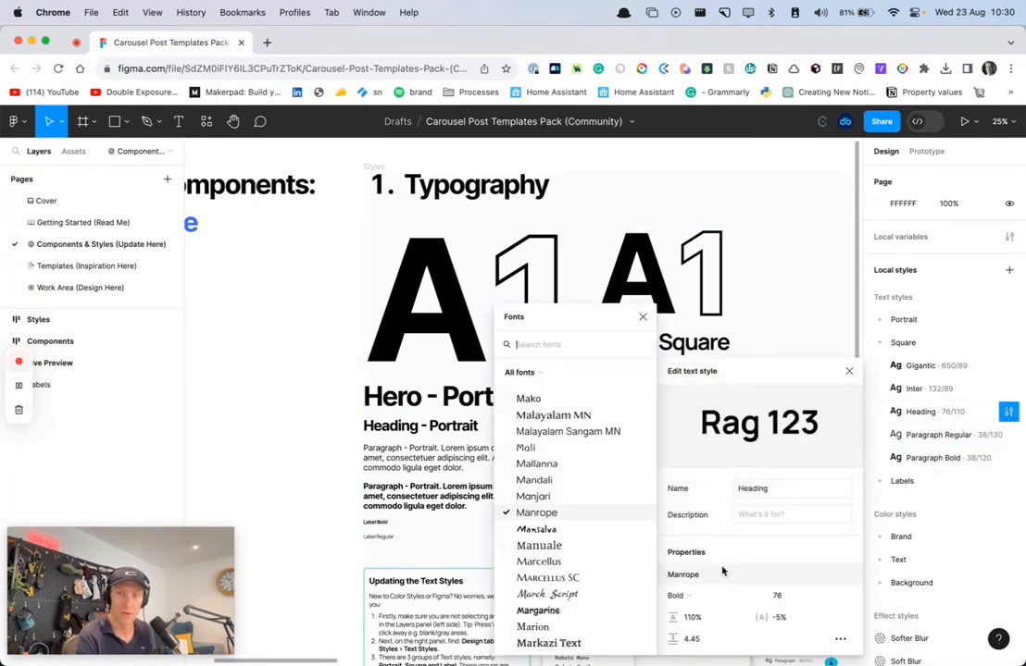
text(inter)
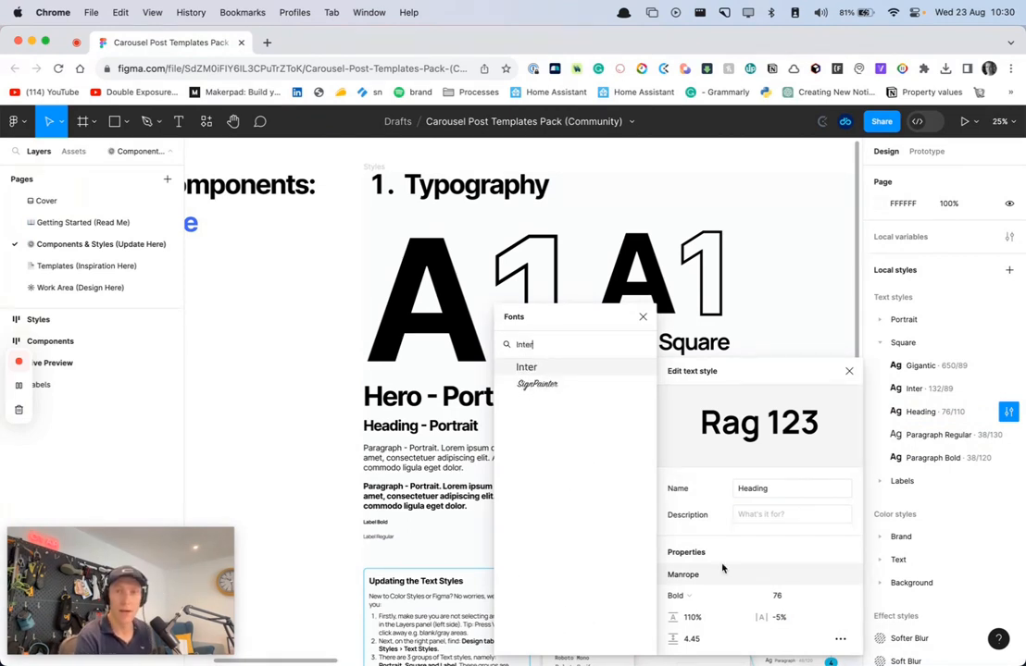
click(535, 367)
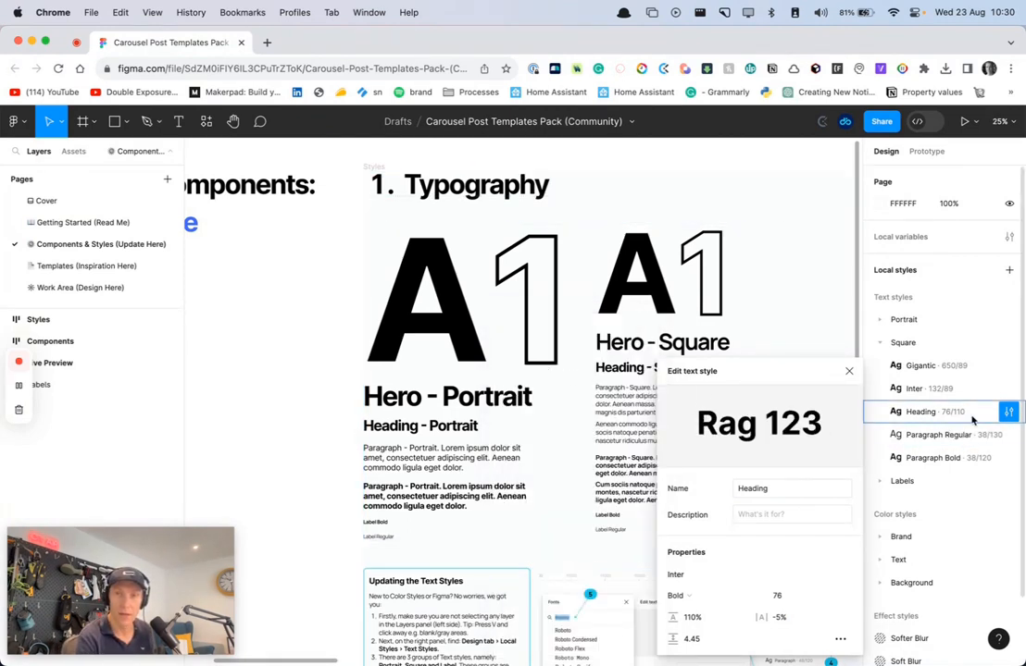
click(849, 371)
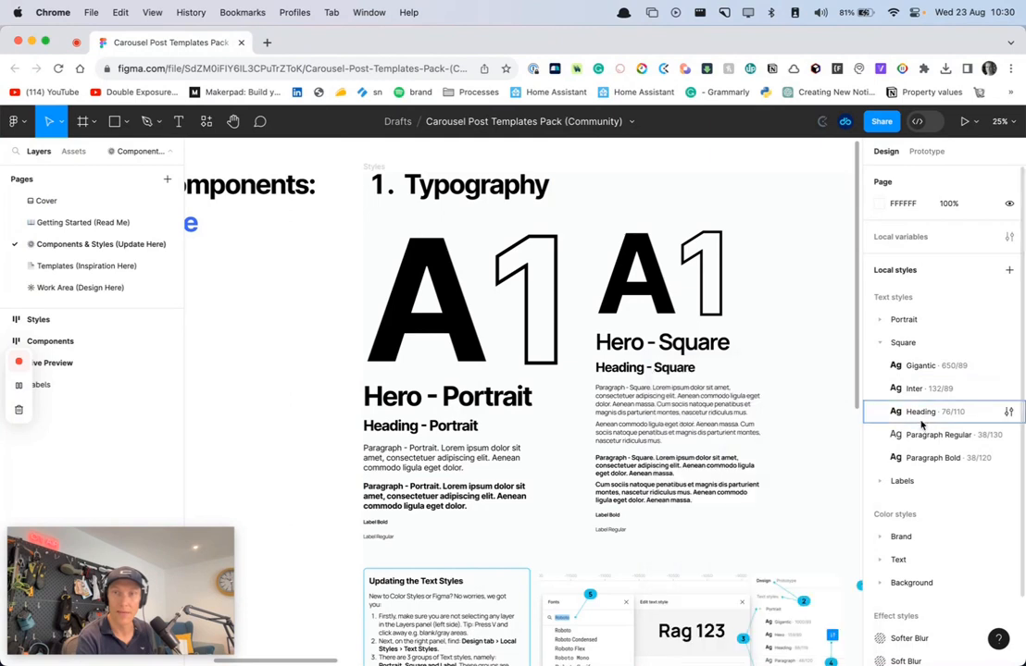
Check the font of the Square group's Heading text style and look into the Portrait group
click(1008, 411)
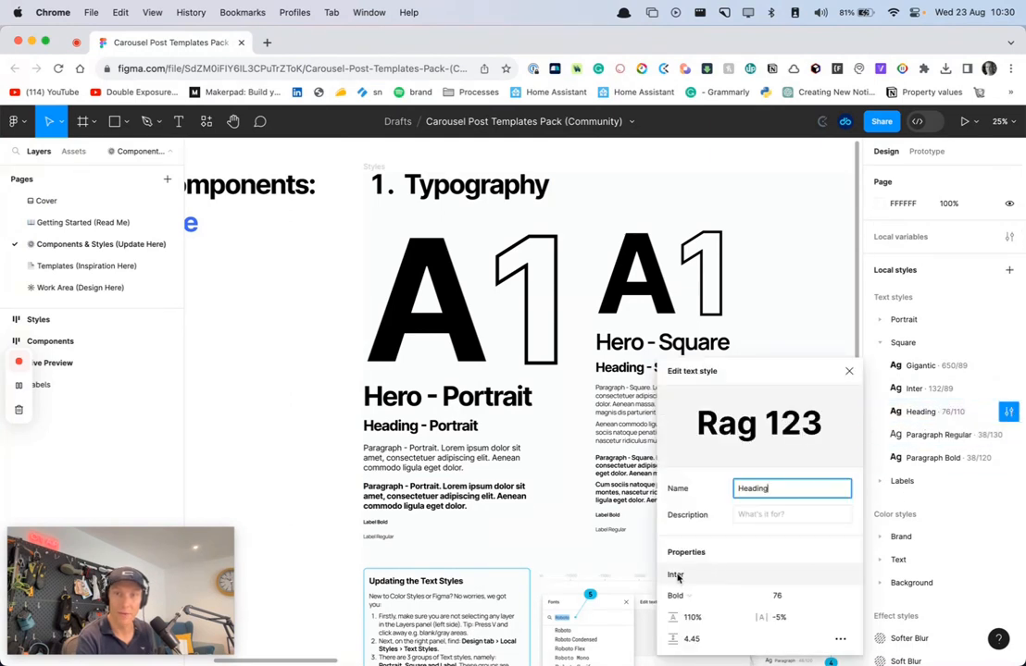
click(849, 371)
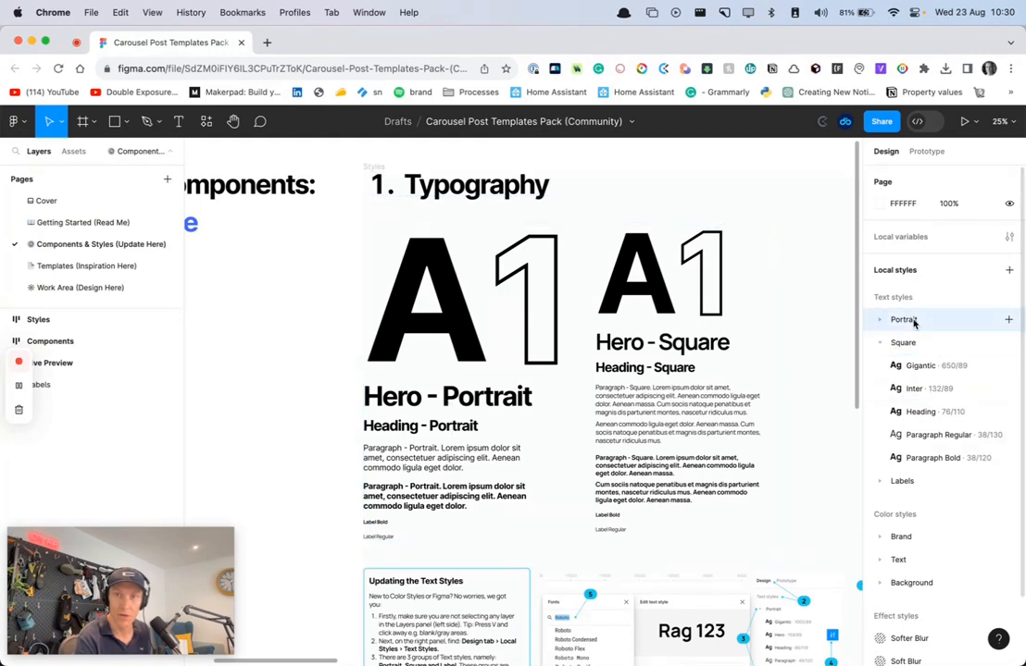
click(878, 320)
click(878, 320)
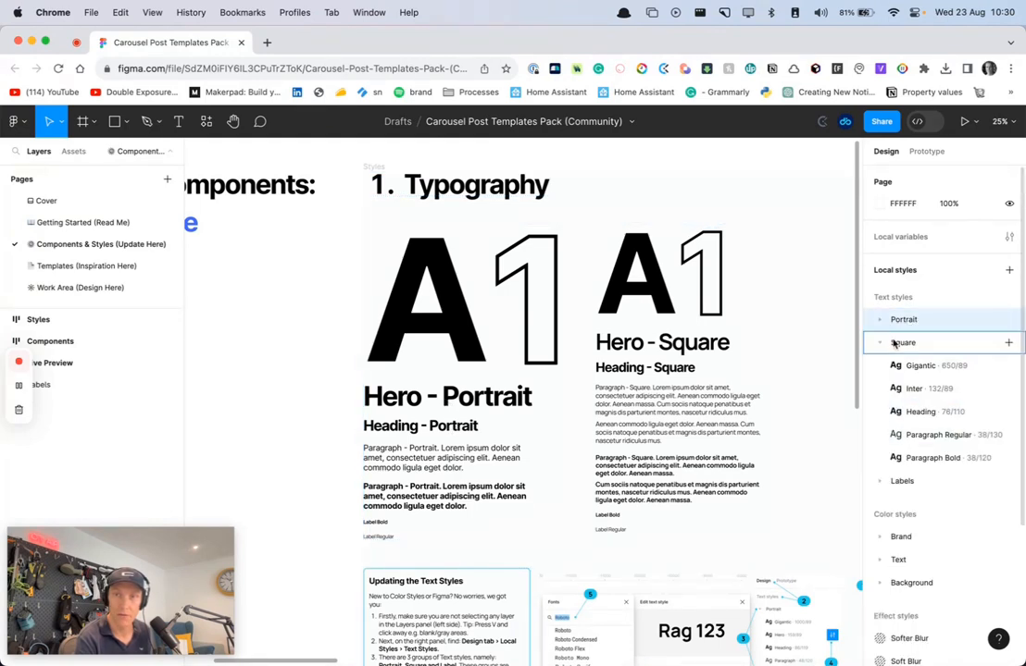
Rename the Square group's 132/89 text style to Hero and set its font to Inter
click(1007, 389)
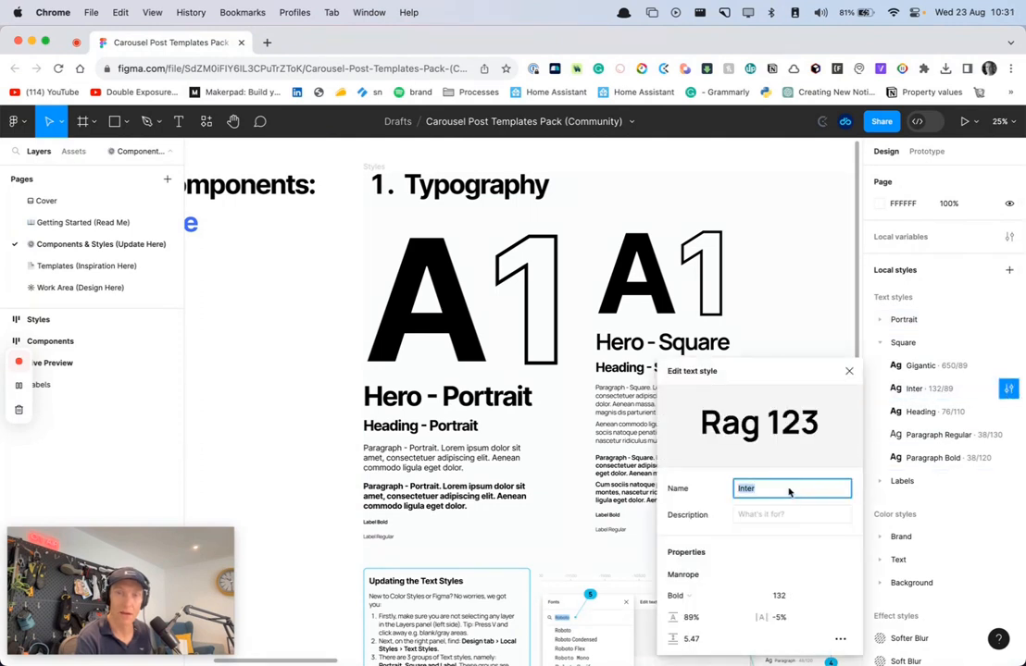
text(Hero)
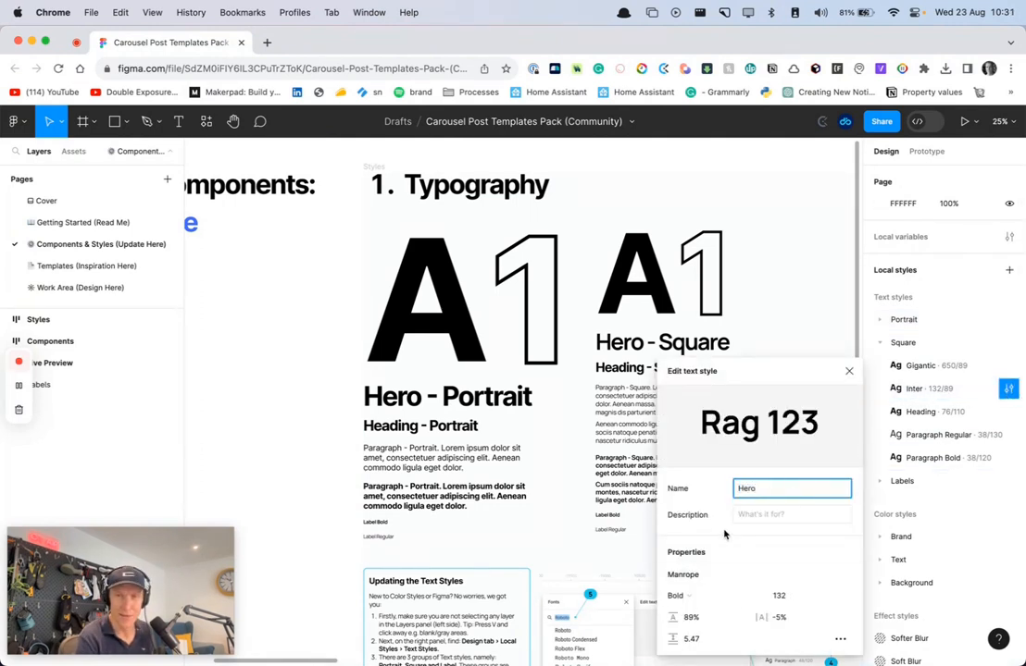
click(685, 575)
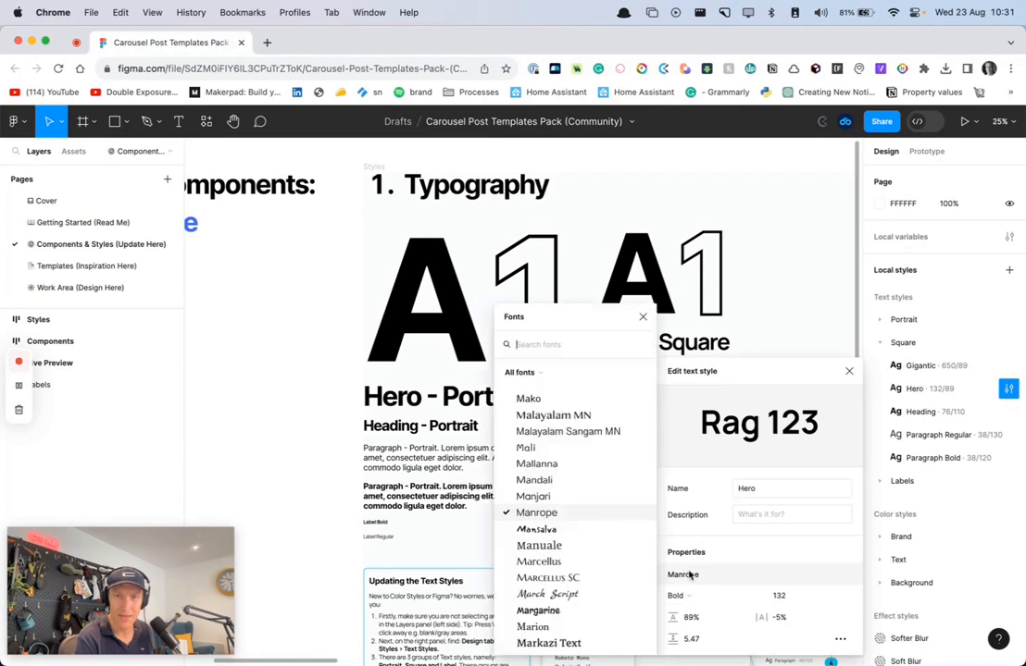
text(Inter)
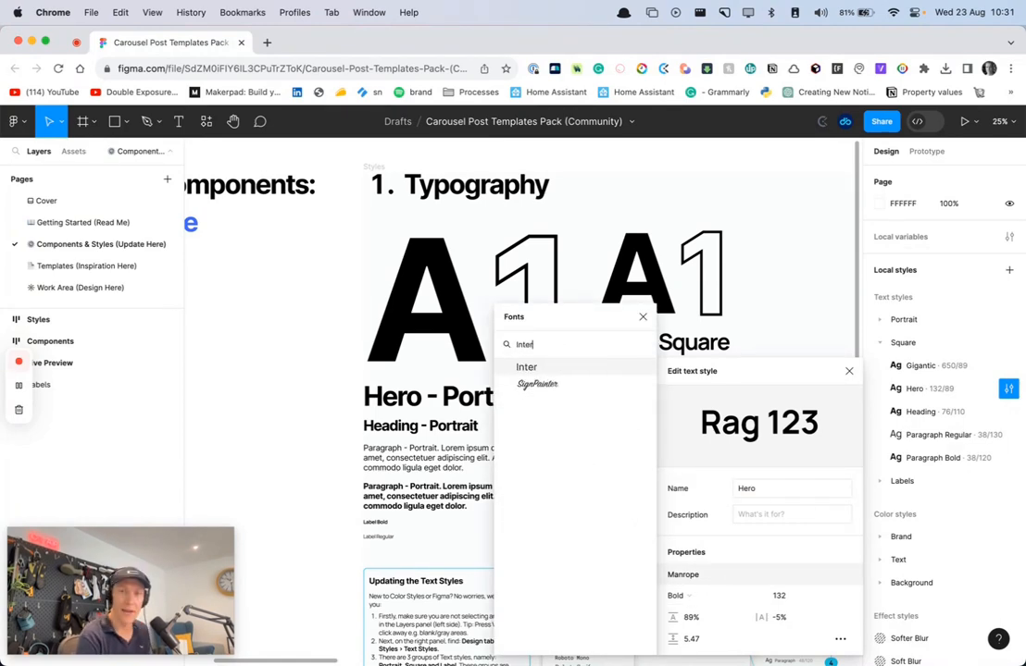
click(545, 366)
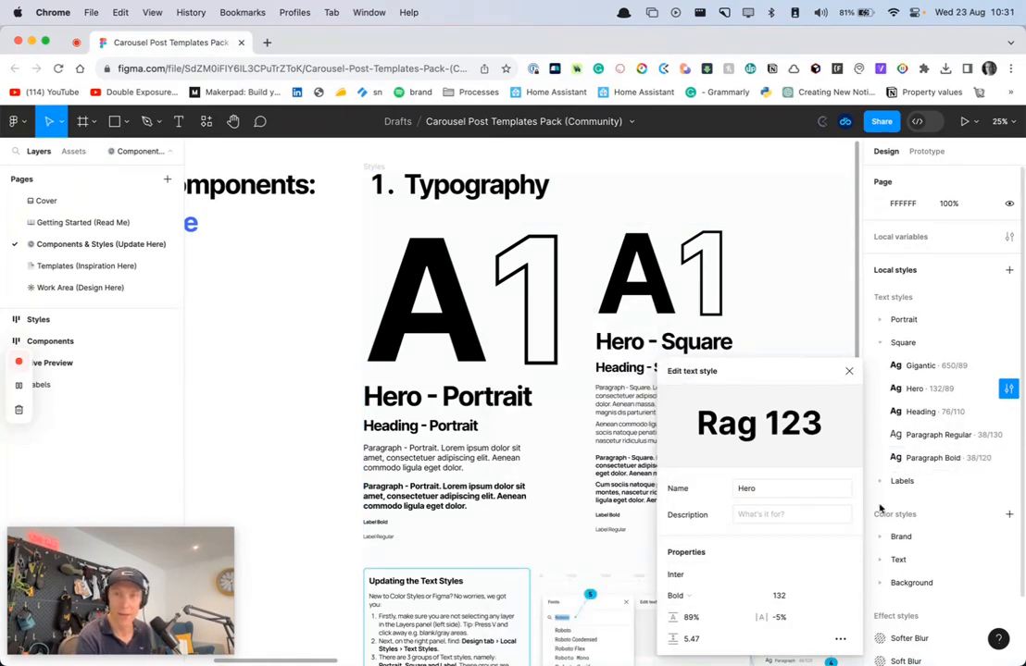
click(849, 371)
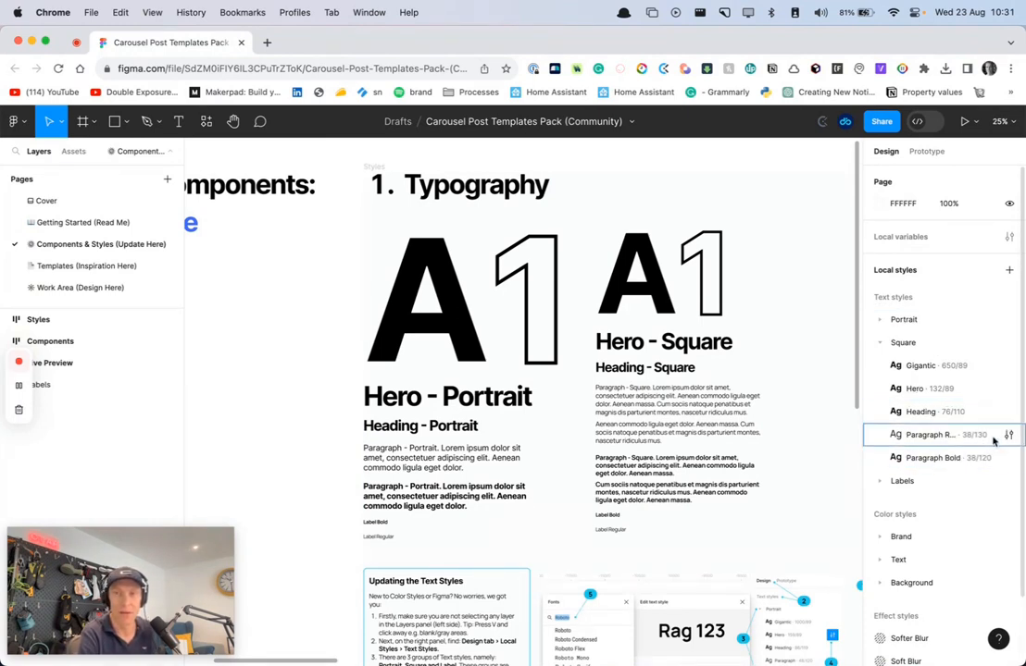
Examine the Live Preview carousel and inspect the text style of the first slide's headline
scroll(751, 476, down, 2)
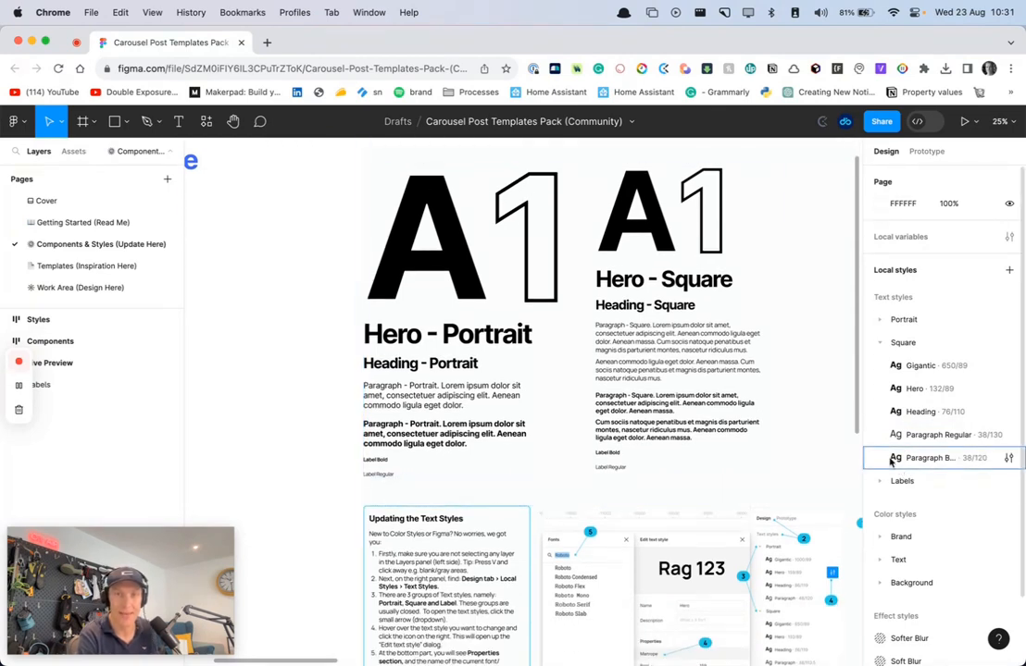
scroll(501, 422, down, 2)
scroll(677, 530, down, 2)
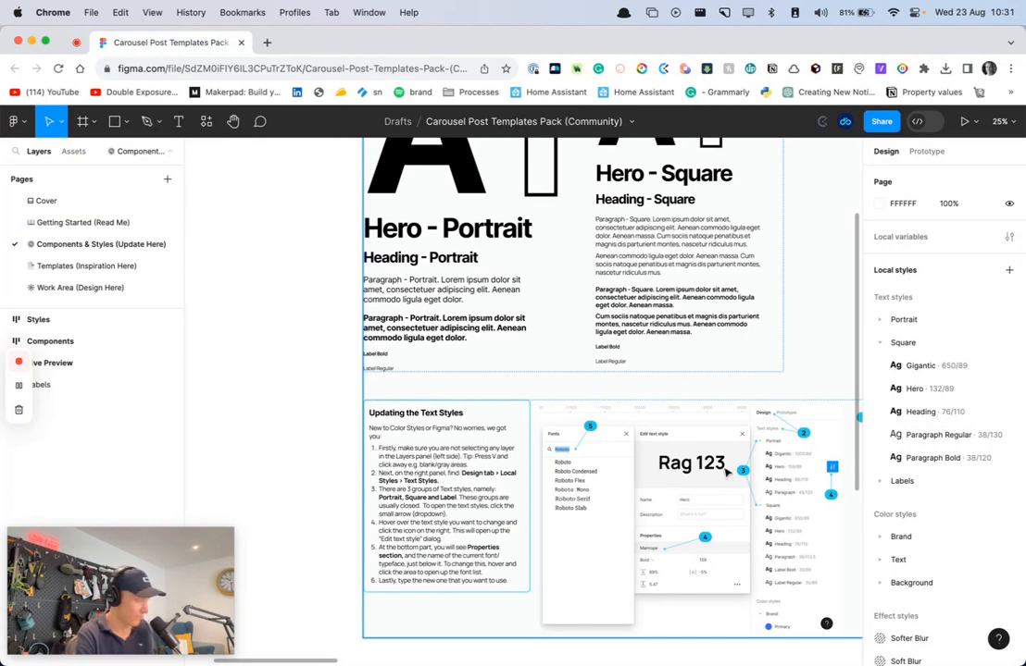
scroll(727, 473, down, 3)
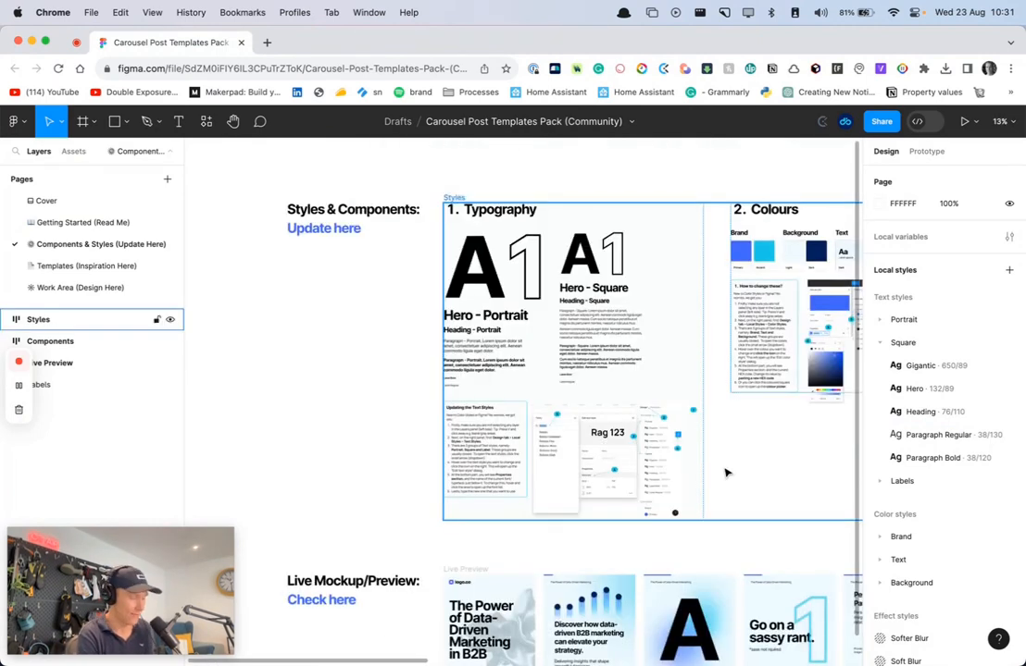
scroll(358, 442, down, 1)
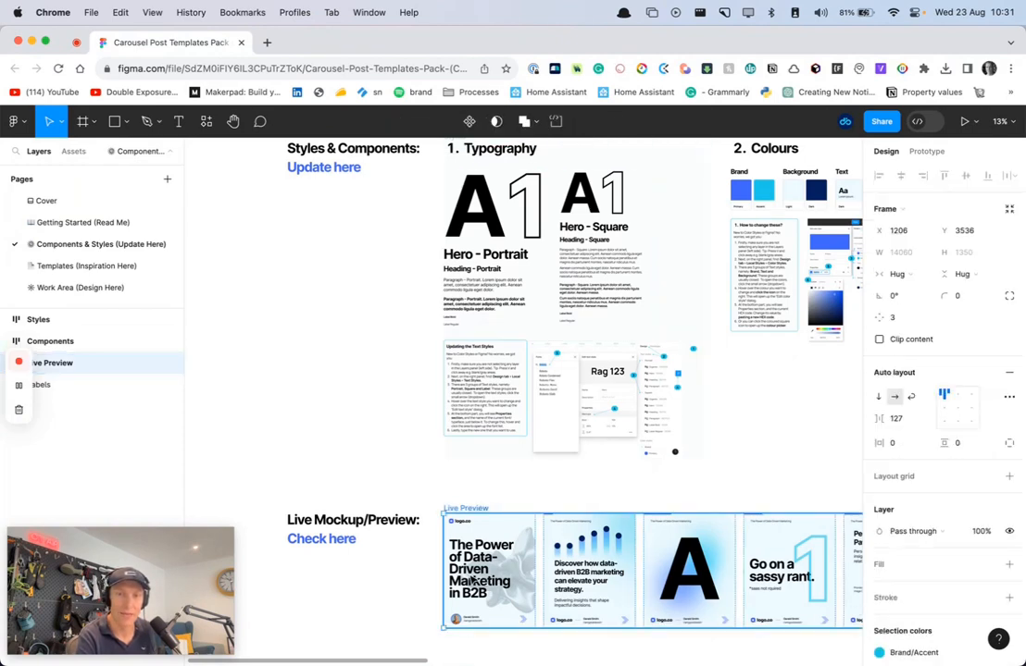
double_click(473, 578)
double_click(473, 581)
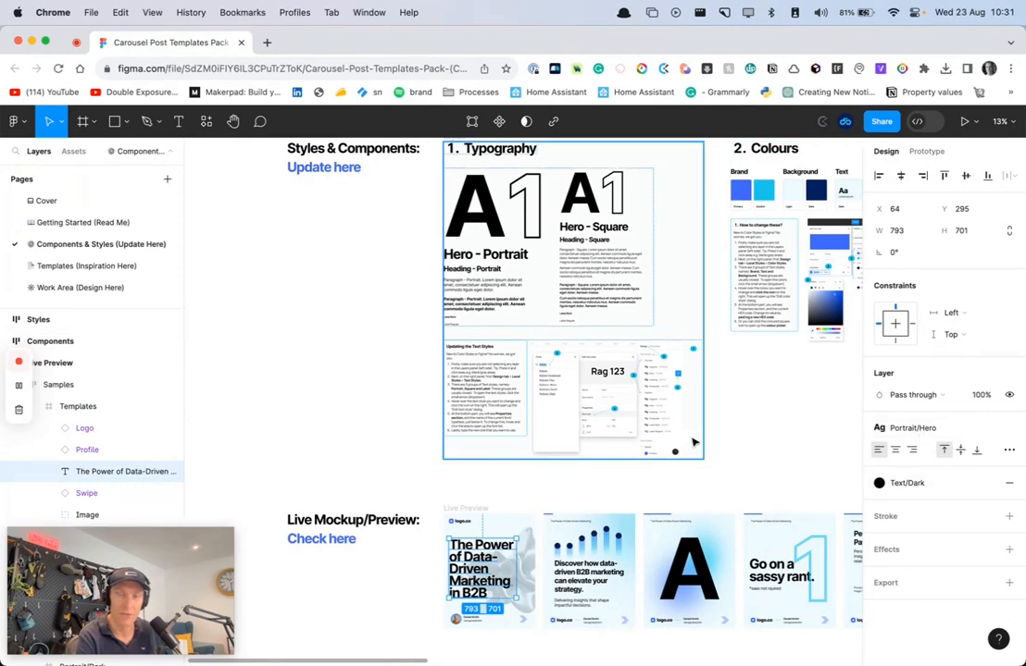
Deselect the headline and review the "Updating the Text Styles" instructions with their annotated font and style dialogs
click(378, 412)
scroll(378, 412, up, 10)
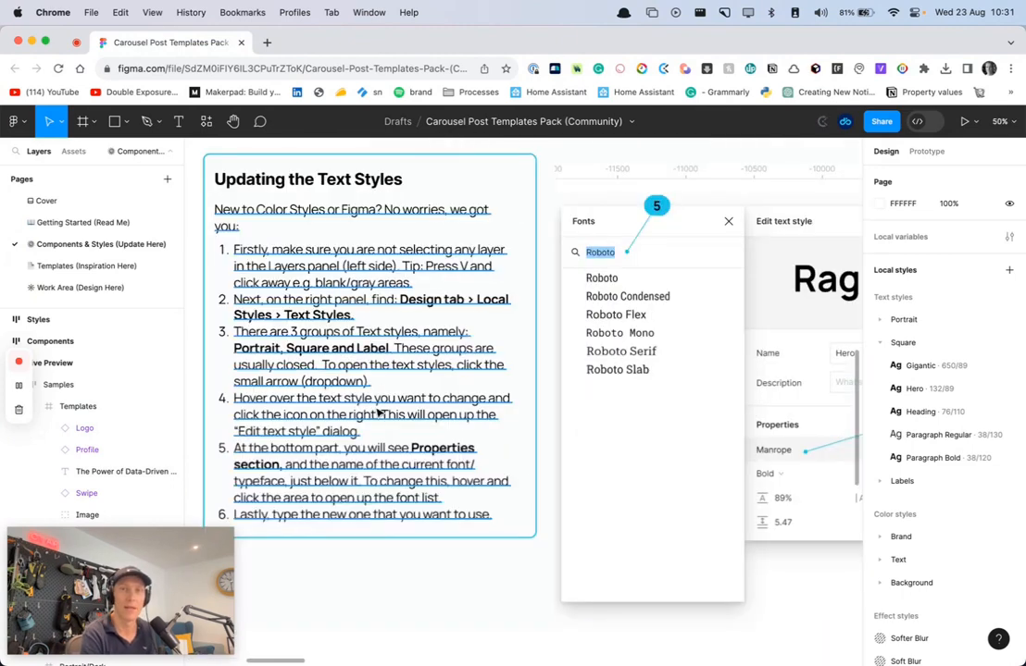
scroll(463, 289, up, 3)
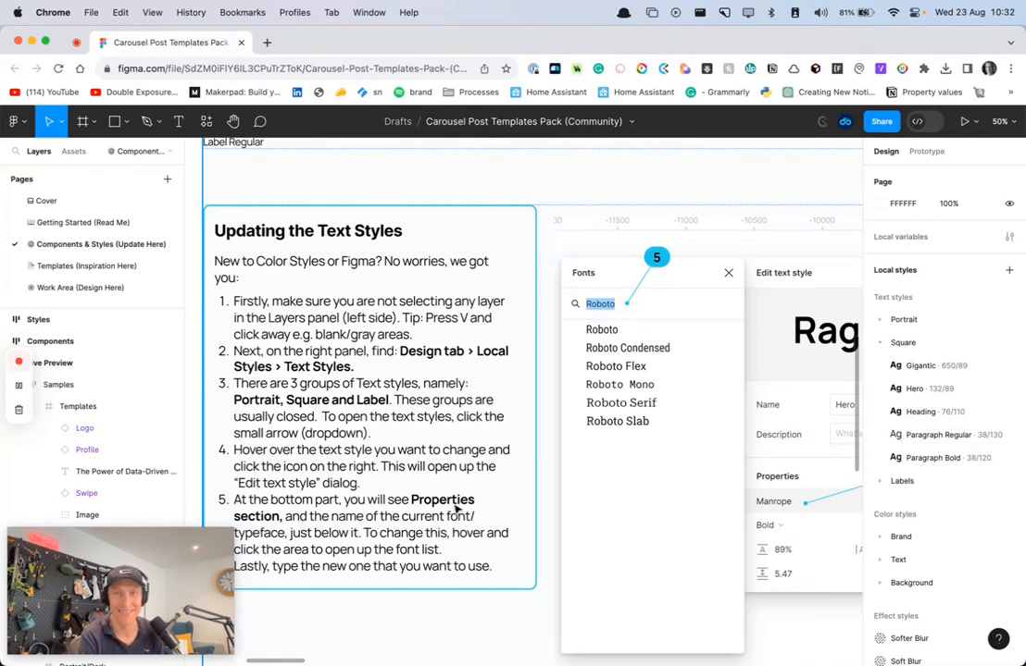
scroll(634, 524, right, 10)
scroll(638, 531, left, 7)
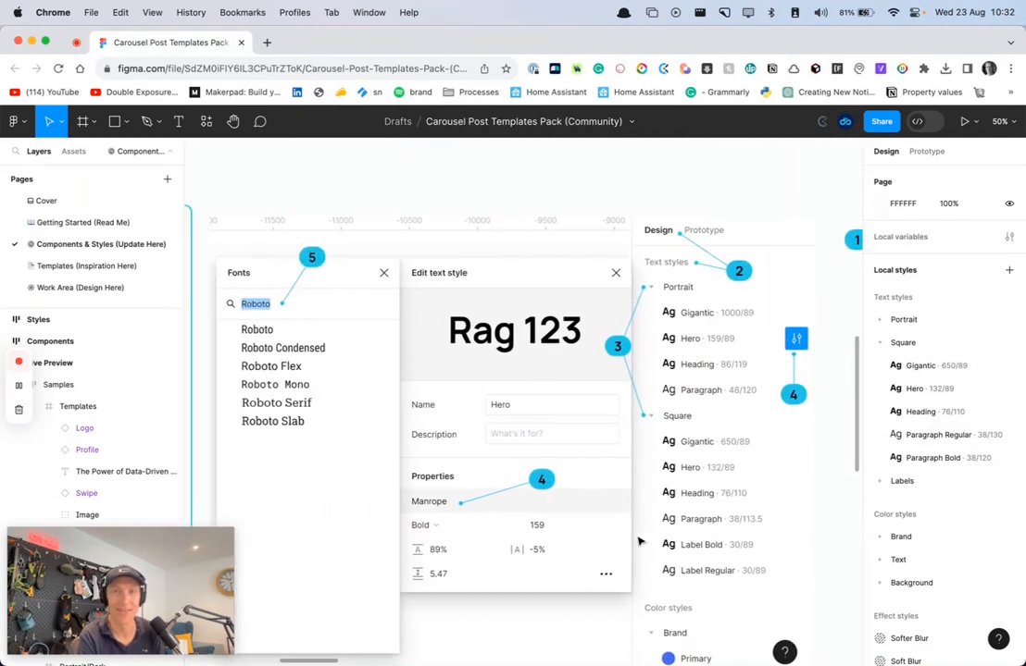
Look over the Portrait and Square typography samples and go to the Colours section of the styles
scroll(512, 542, up, 10)
scroll(509, 544, up, 8)
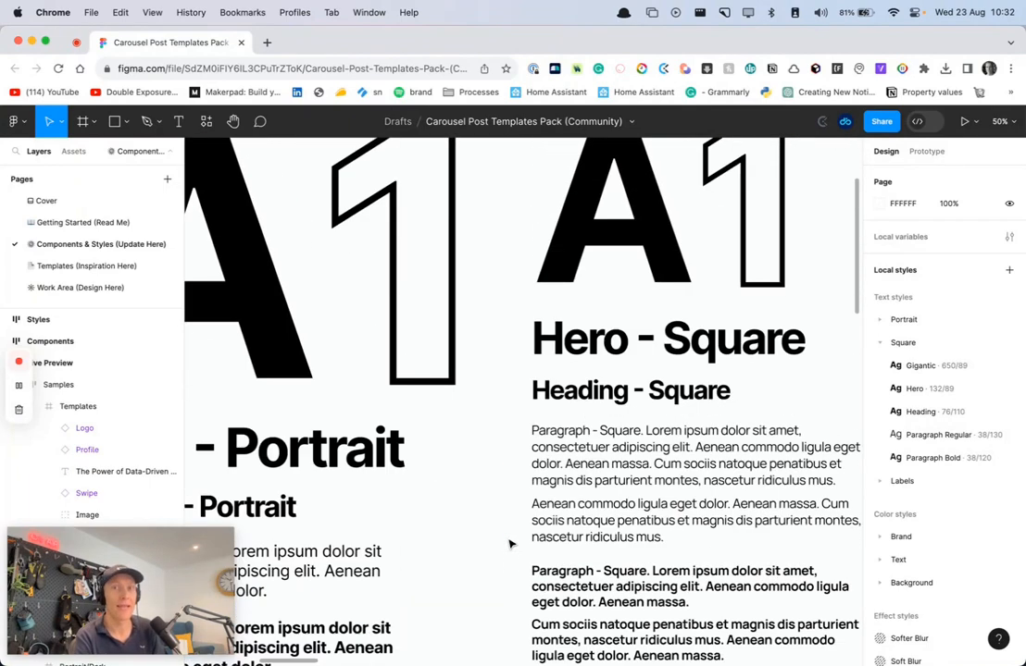
scroll(513, 540, right, 4)
scroll(559, 553, right, 15)
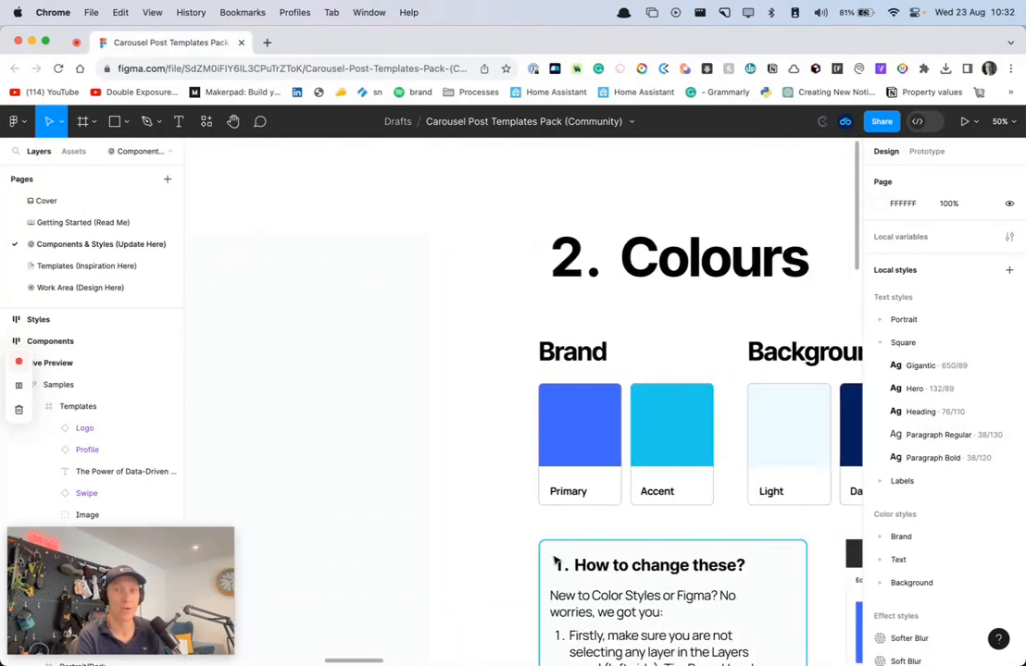